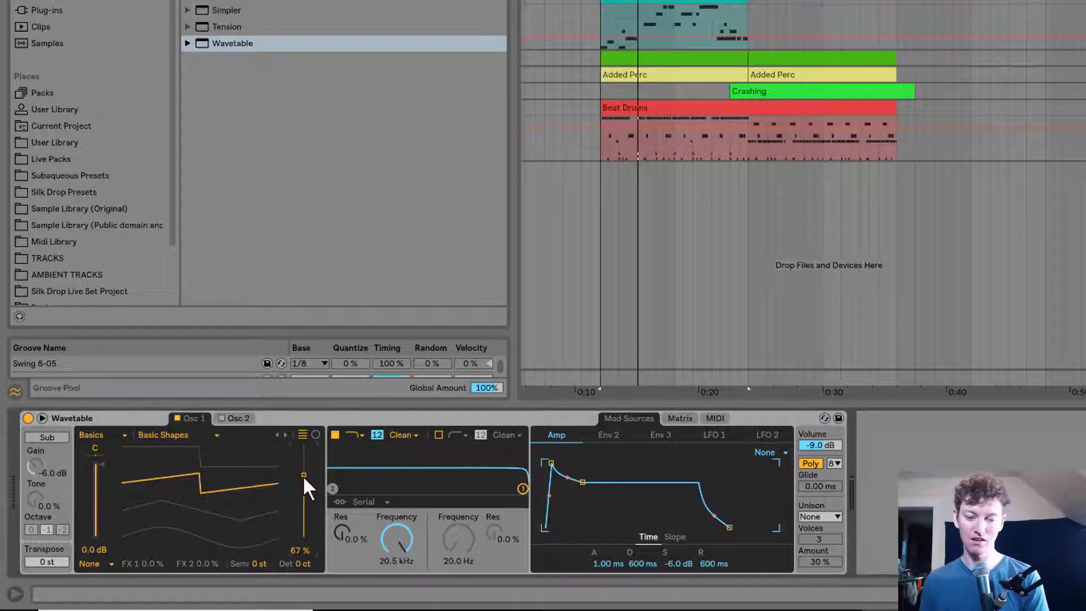
Shape Wavetable's amp envelope with about 64.9 ms attack, 697 ms decay, -9 dB sustain and 132 ms release.
key("space")
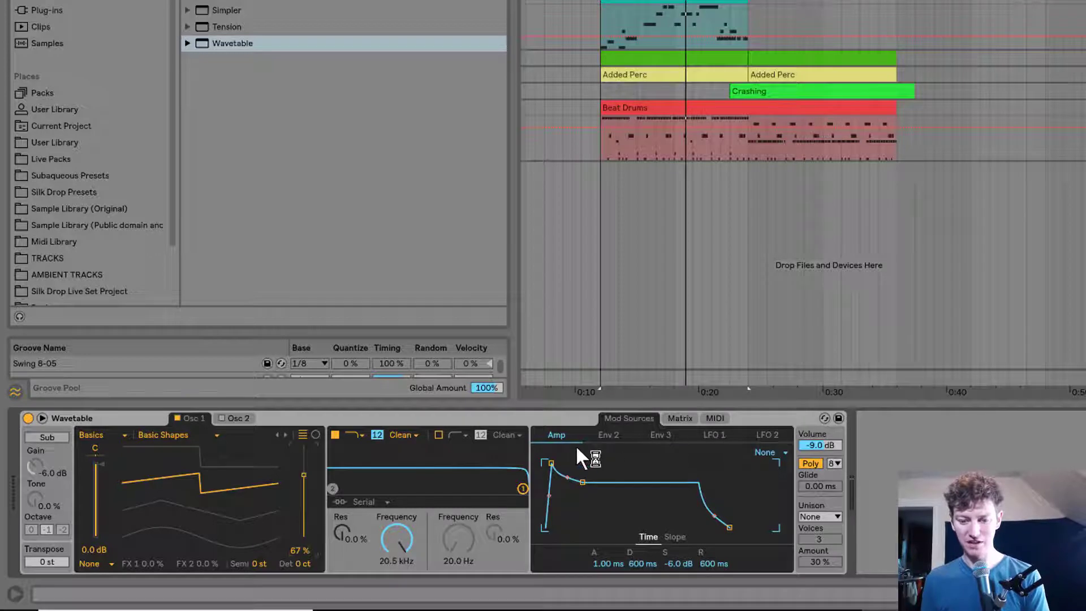
left_click_drag(552, 459, 564, 462)
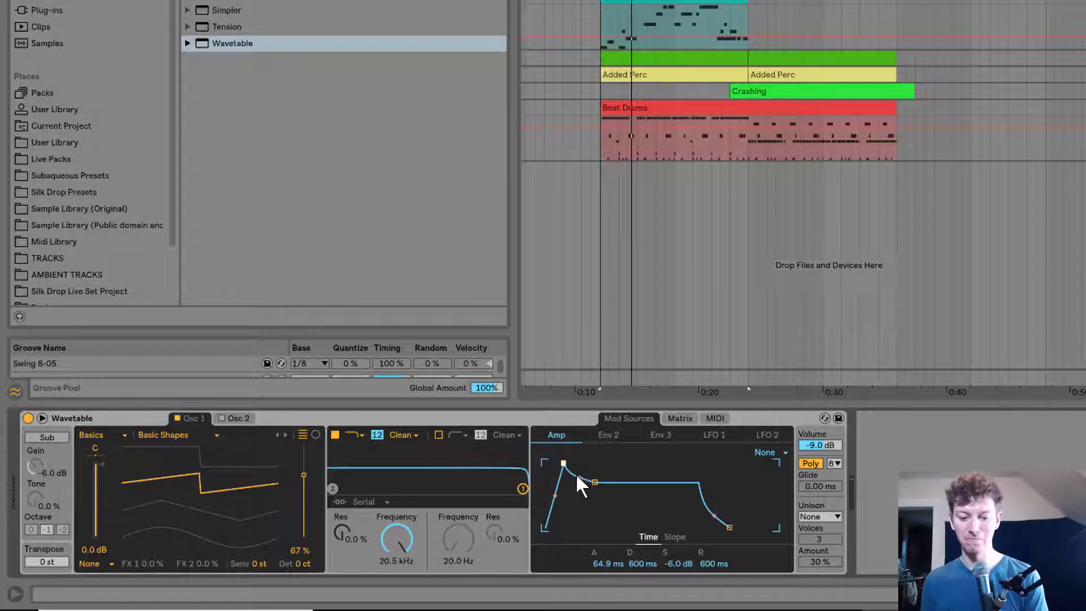
left_click_drag(593, 482, 596, 490)
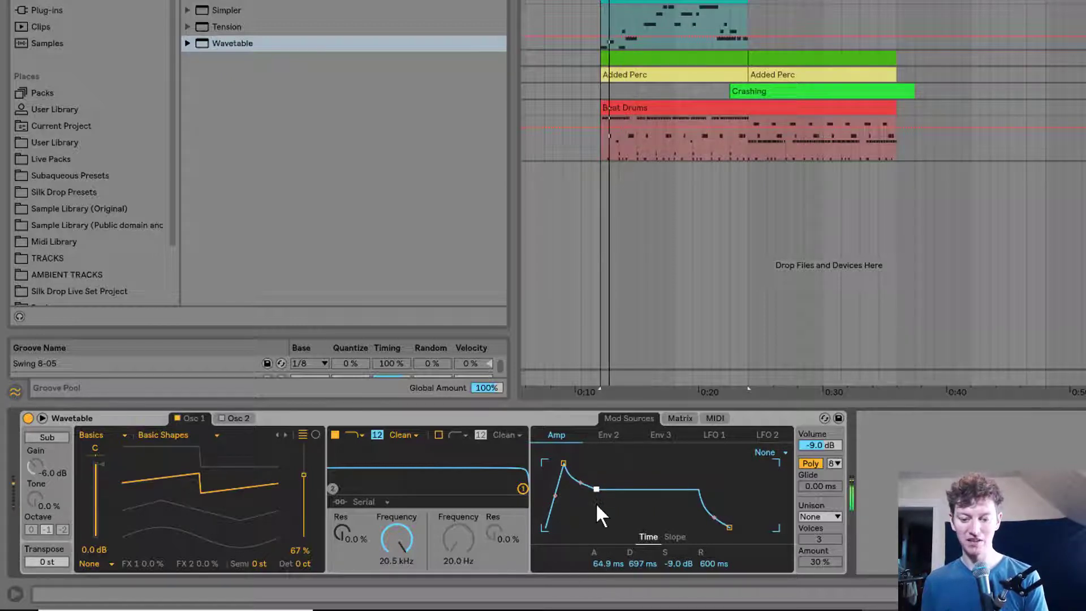
left_click_drag(730, 528, 728, 528)
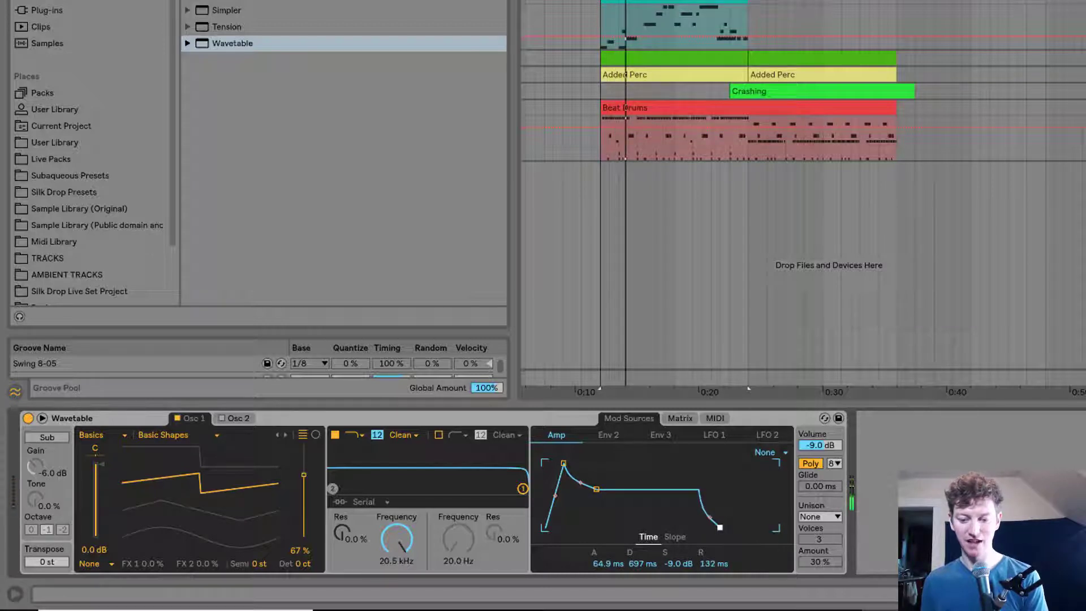
Fold the Beat track and, after trying a long amp envelope release, shorten the release to about 54.9 ms.
left_click(725, 7)
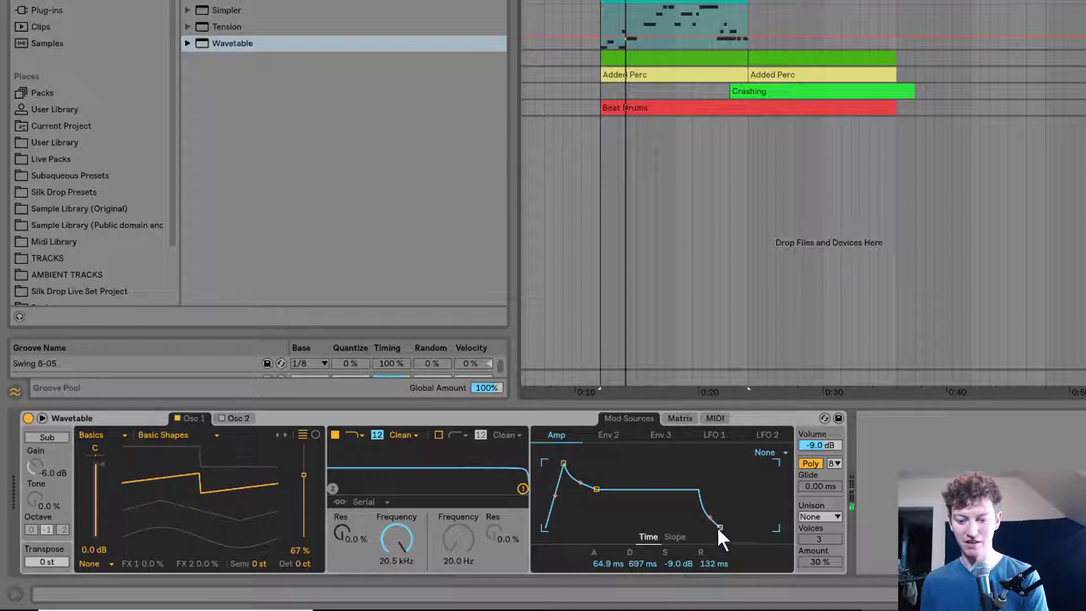
left_click_drag(719, 527, 753, 527)
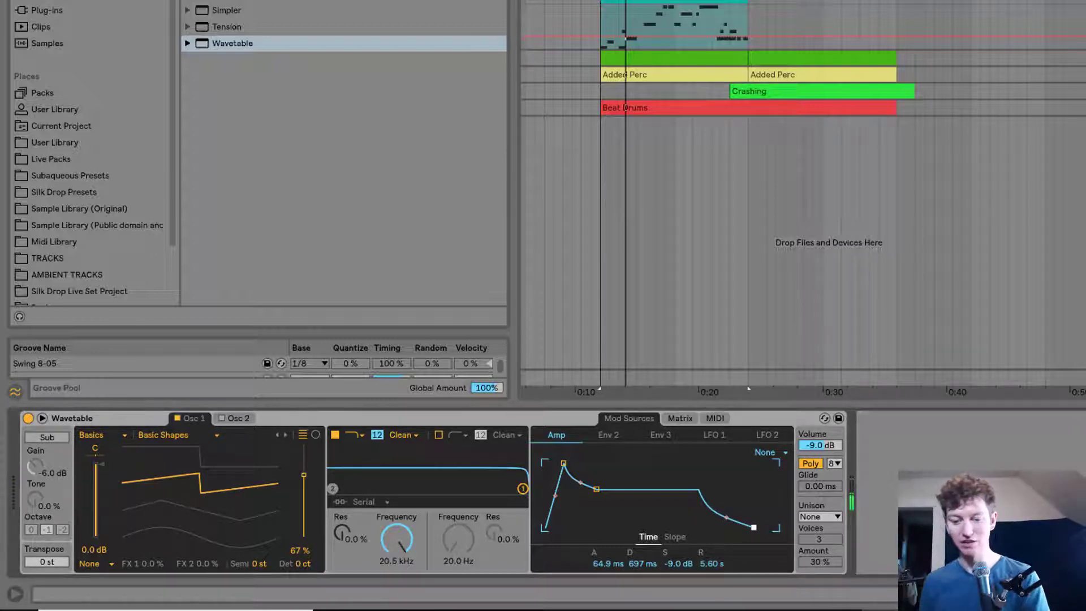
left_click_drag(753, 528, 717, 527)
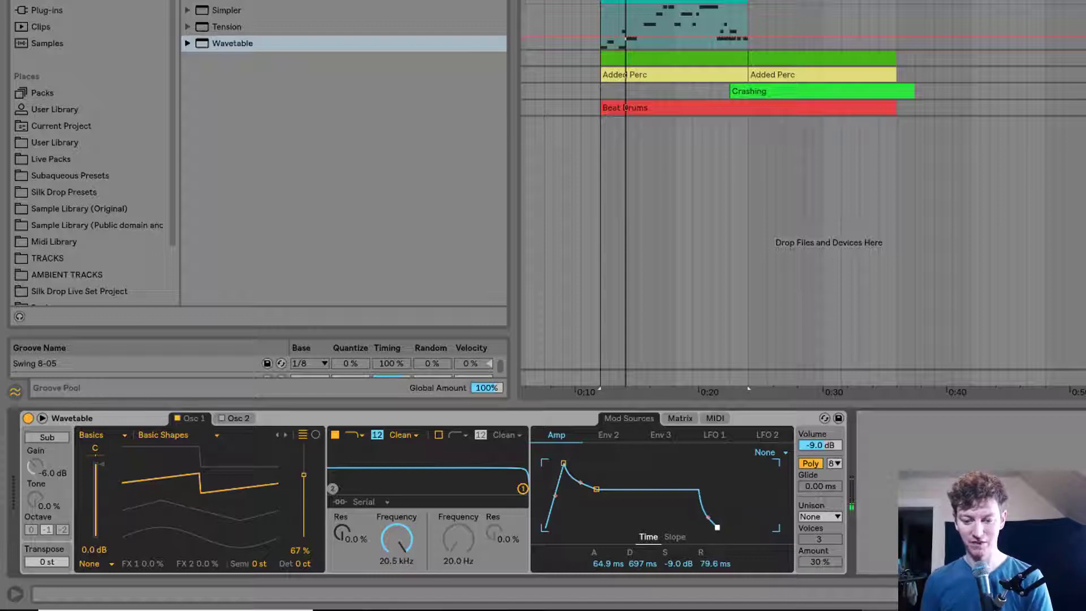
key("space")
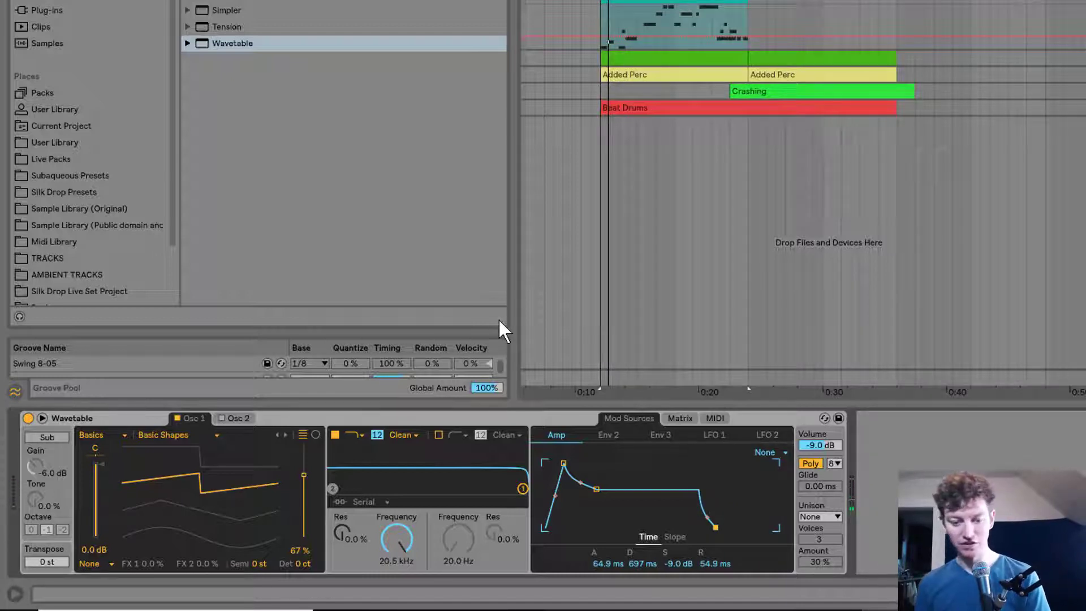
Modulate the oscillator 1 position with Env 3 at an amount of 33, trying 50 during playback.
left_click(679, 419)
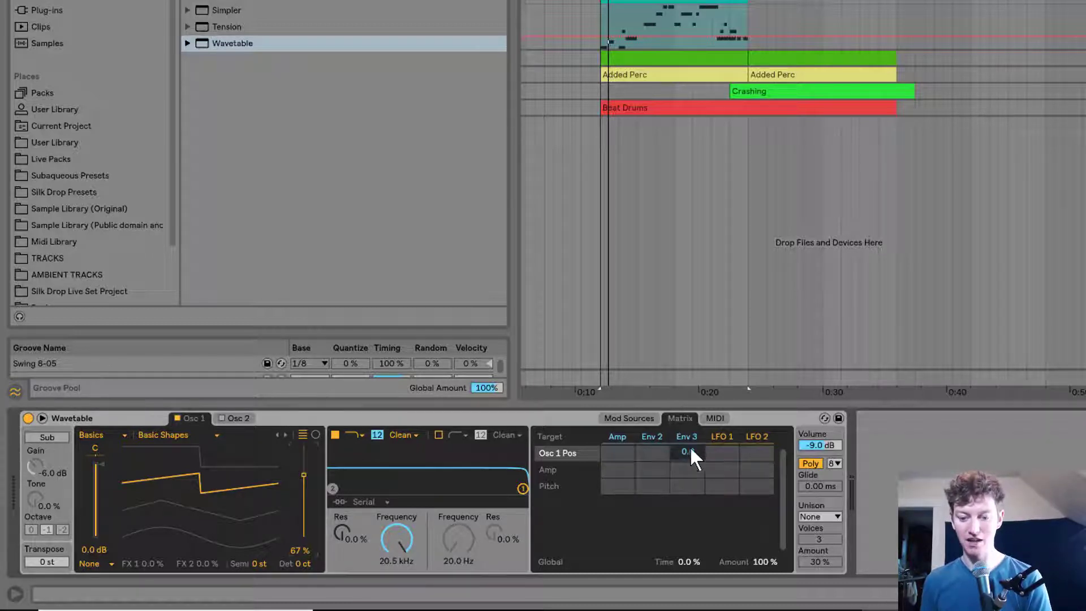
left_click_drag(687, 451, 688, 430)
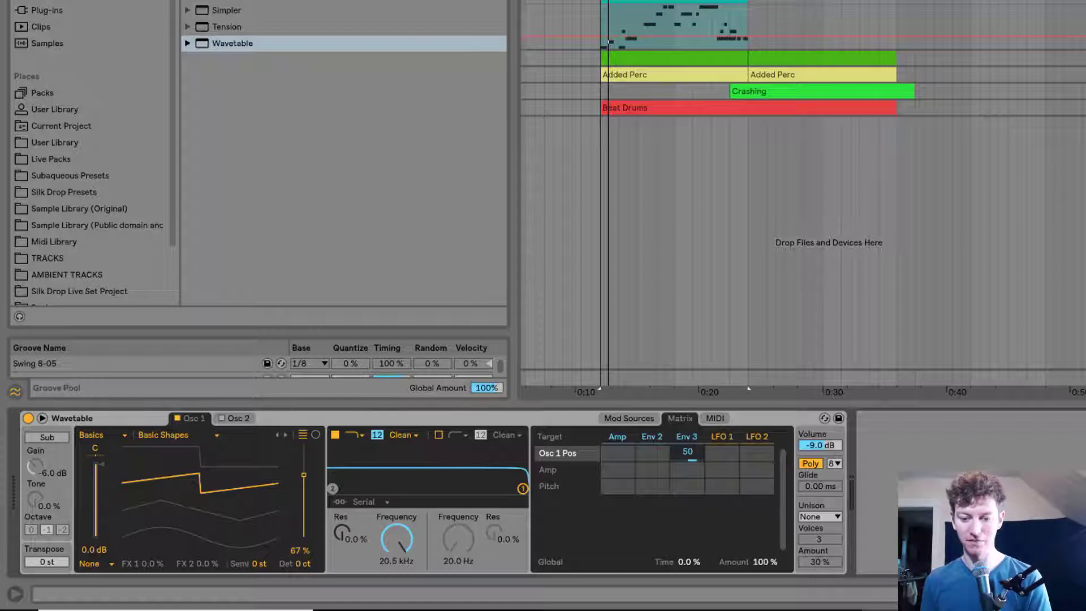
key("space")
left_click_drag(687, 452, 687, 468)
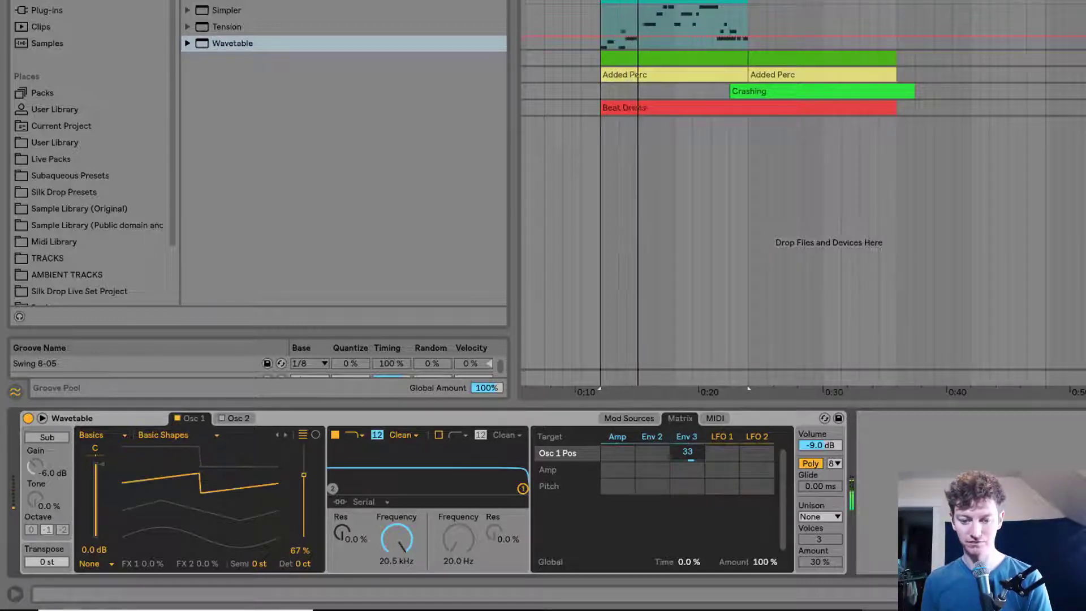
Set the Env 3 release to about 132 ms and expand the Wavetable device to show all modulation sources.
left_click(636, 418)
left_click(657, 433)
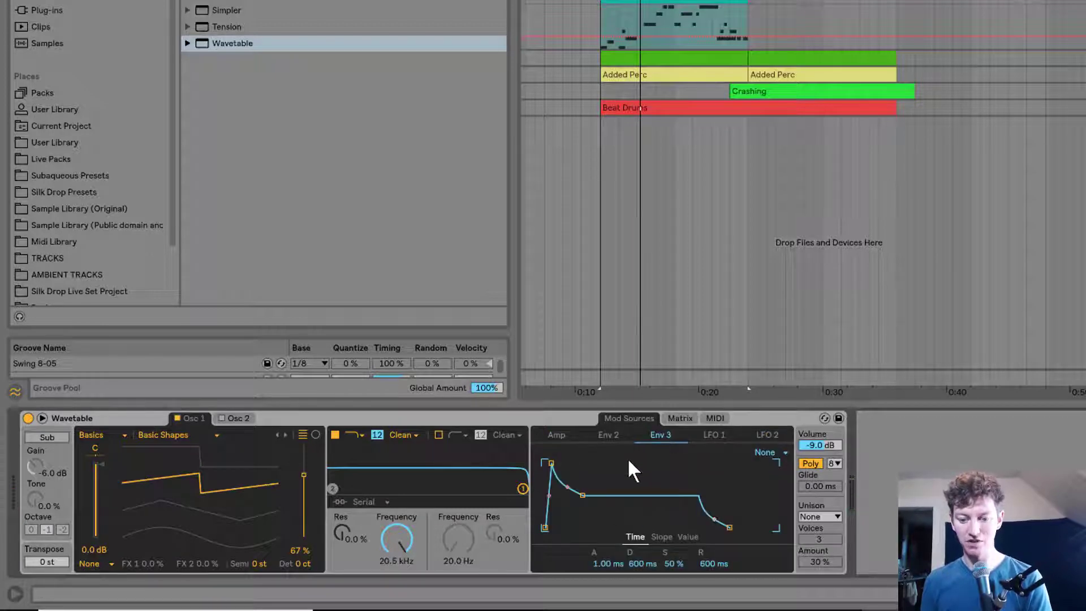
left_click_drag(729, 527, 719, 527)
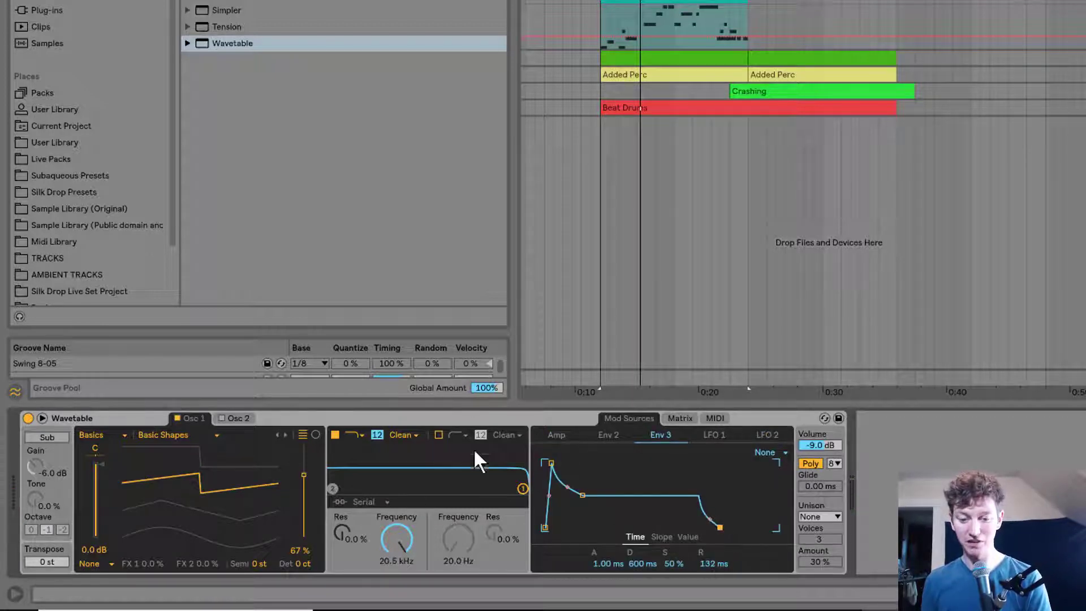
left_click(42, 418)
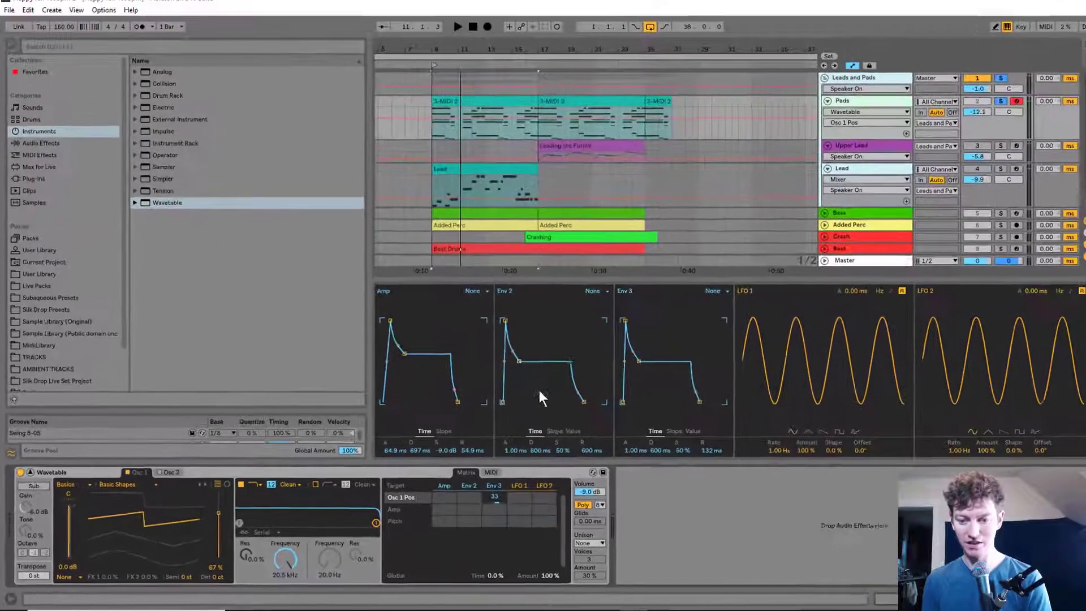
key("space")
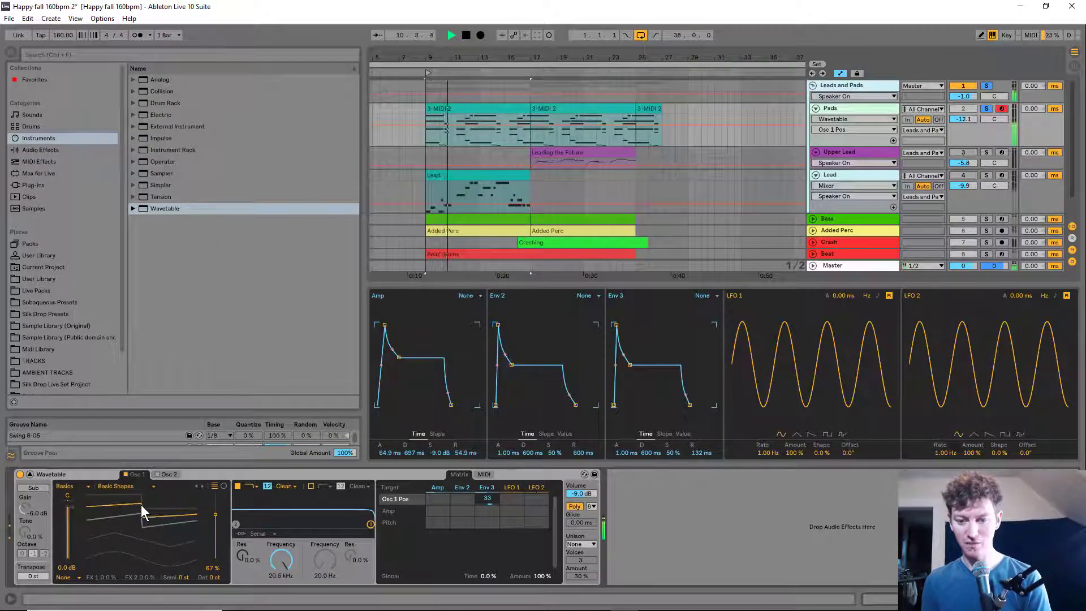
key("space")
Reshape Env 3 with a lowered peak, 0 ms attack, about 1.91 s decay and 0% sustain, and play it back.
left_click_drag(615, 324, 632, 404)
key("space")
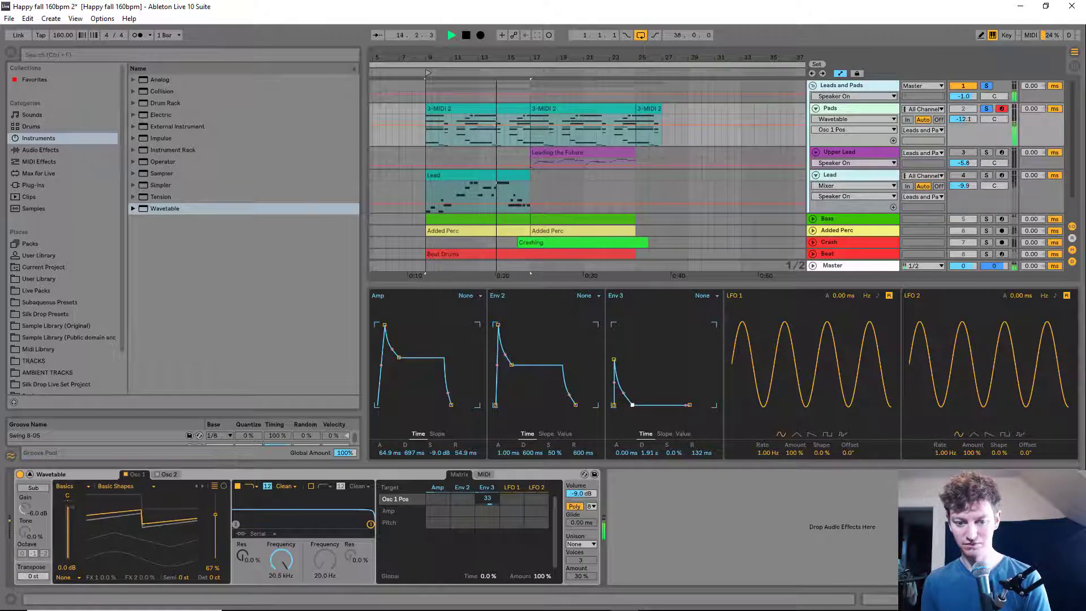
key("space")
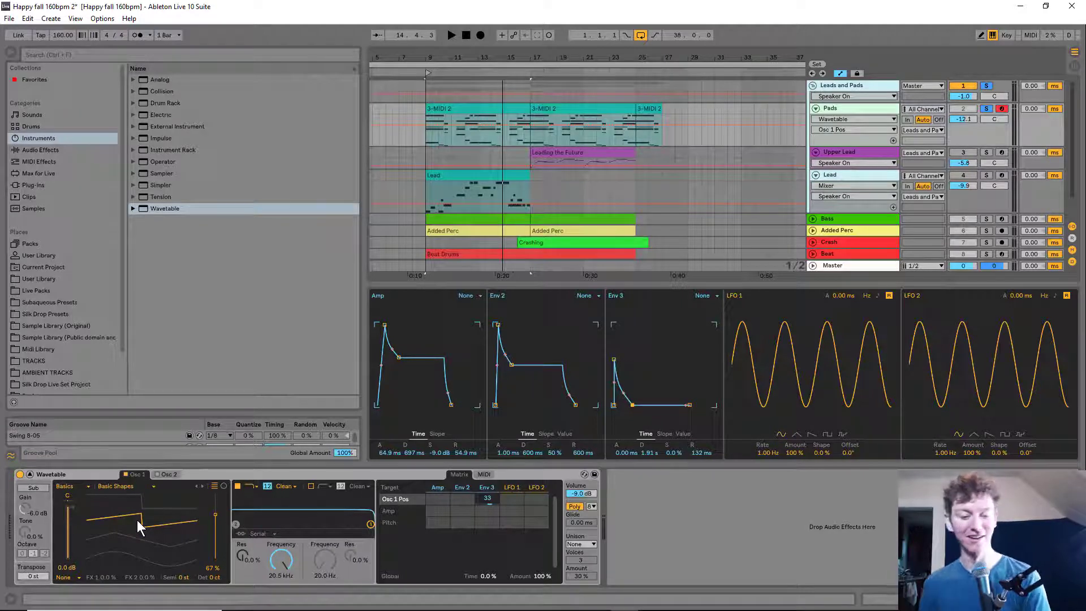
Enable oscillator 2 and raise its Basic Shapes wavetable position to about 66% while listening.
left_click(163, 473)
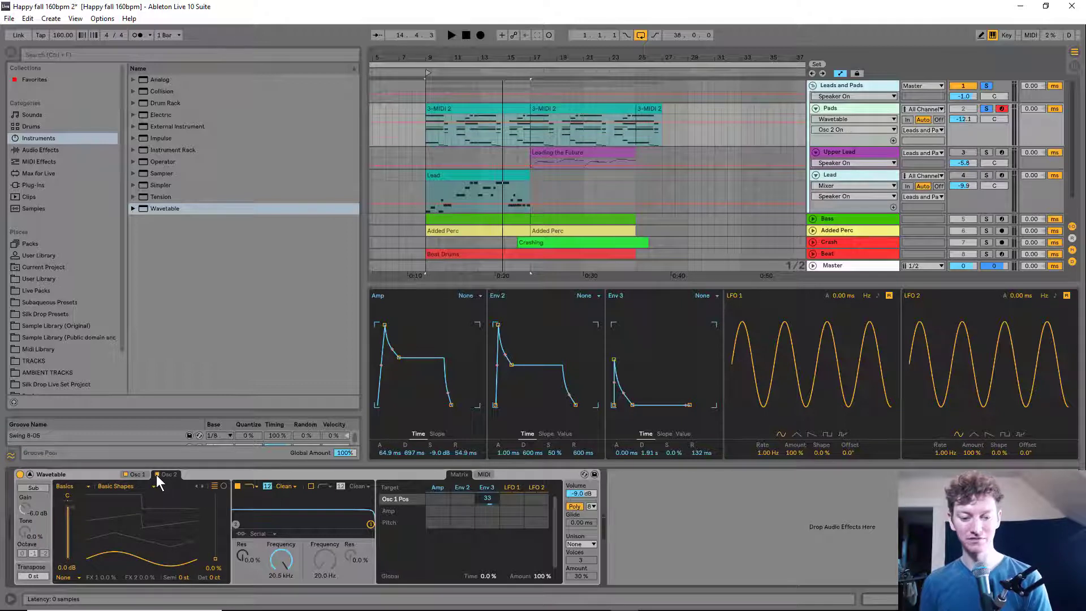
left_click(157, 474)
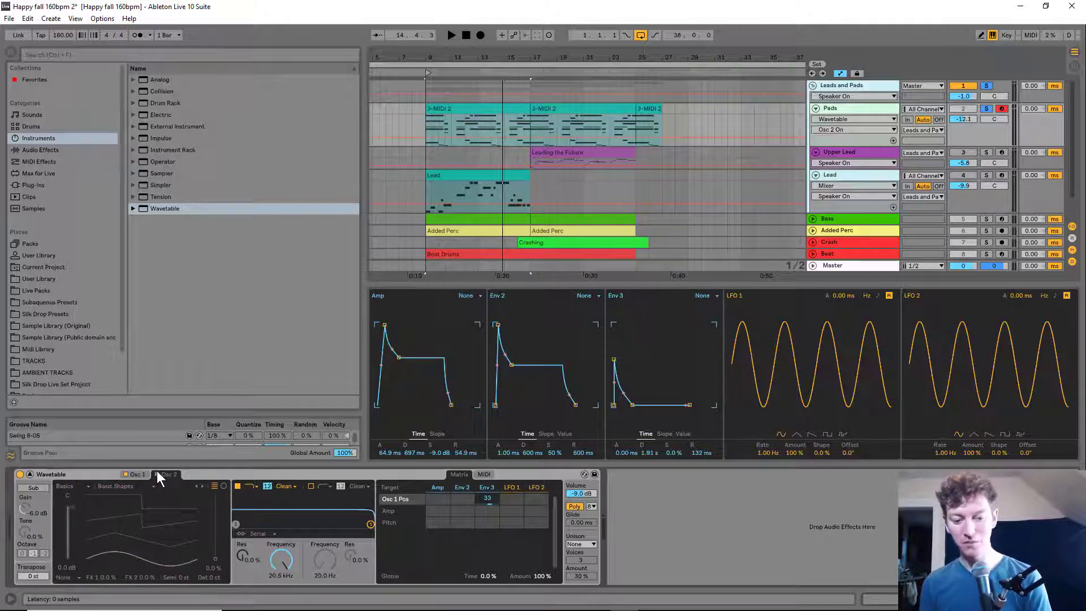
left_click(157, 474)
key("space")
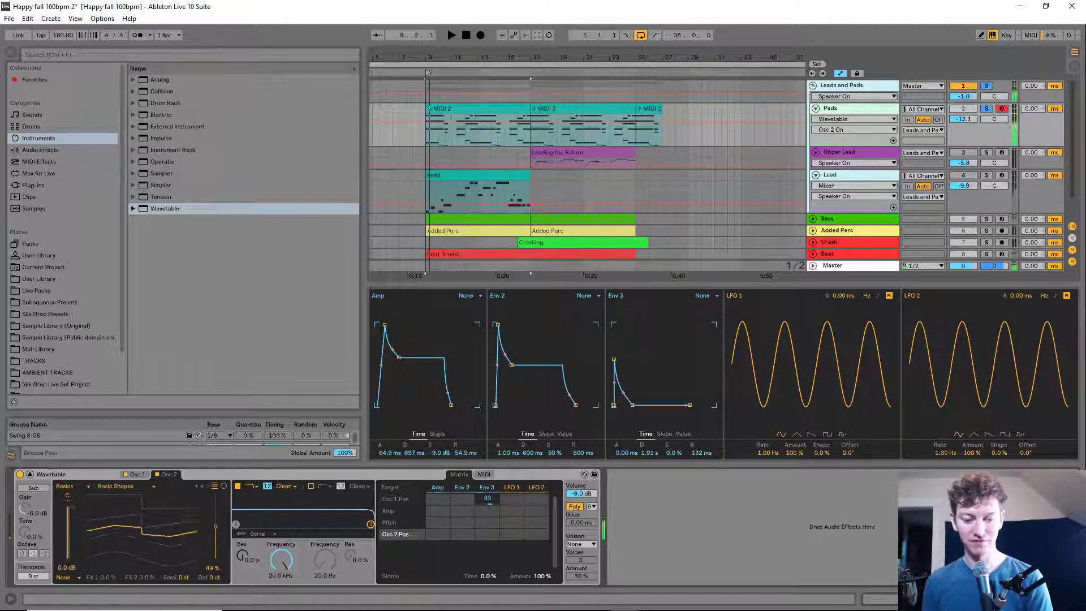
key("space")
left_click_drag(215, 526, 215, 516)
key("space")
key("space")
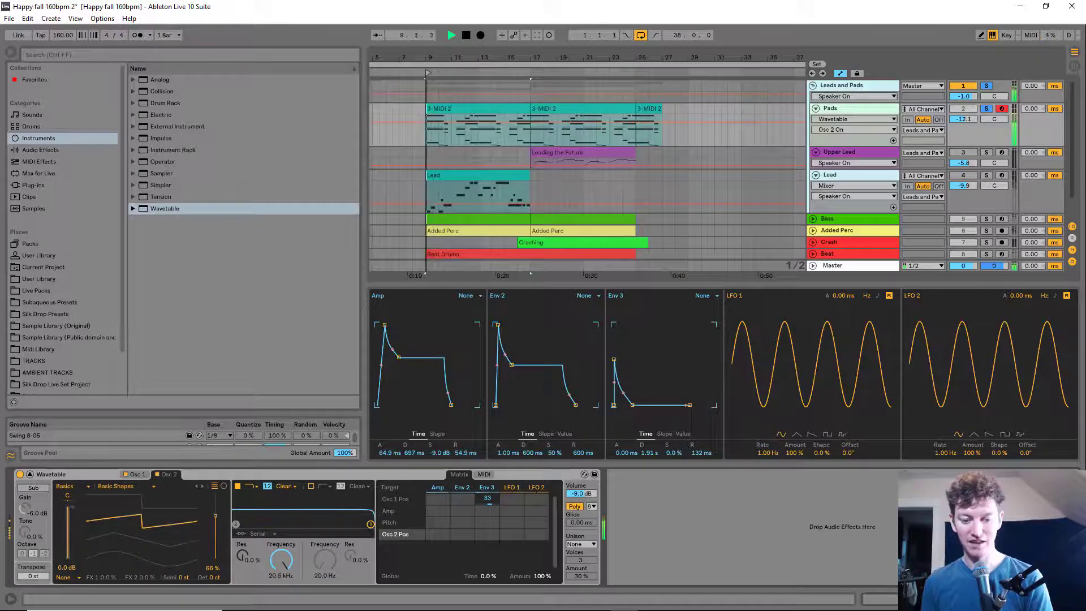
Detune oscillator 2 to -2 ct and oscillator 1 to 3 ct, and play the pads back.
key("space")
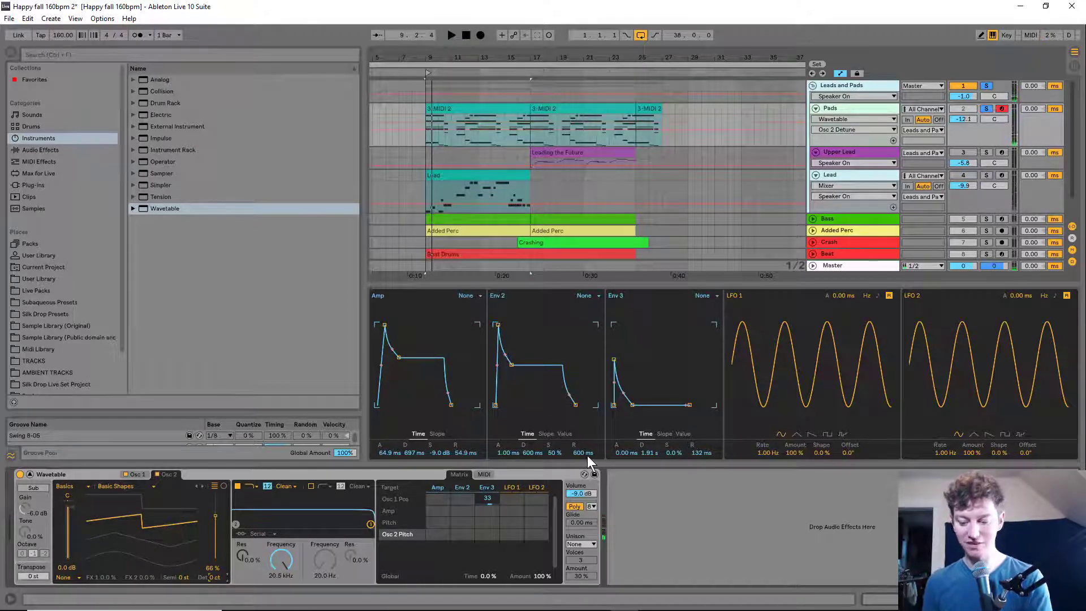
left_click(140, 475)
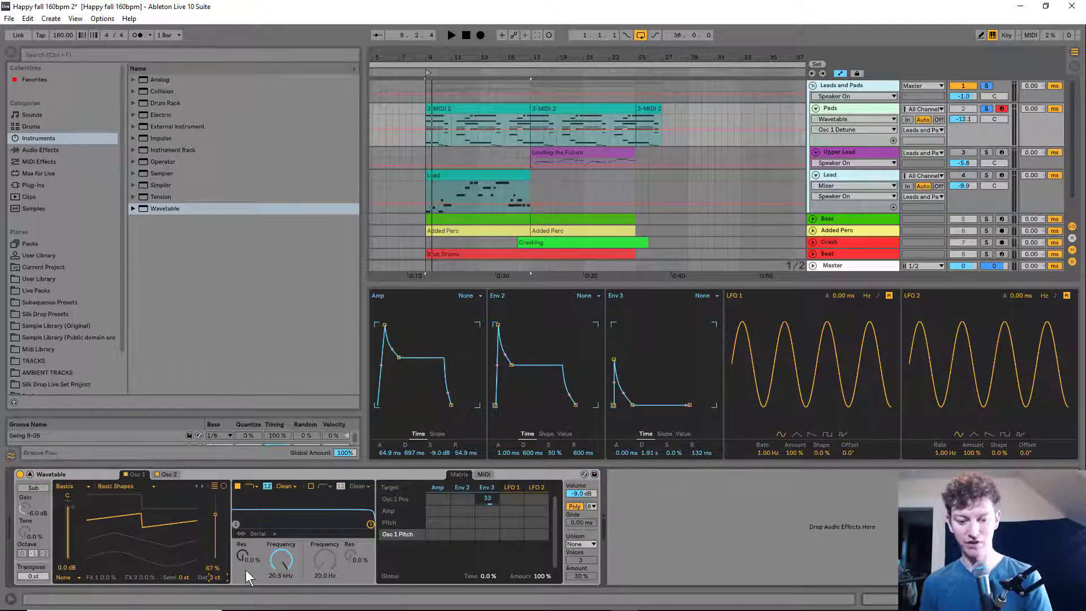
key("space")
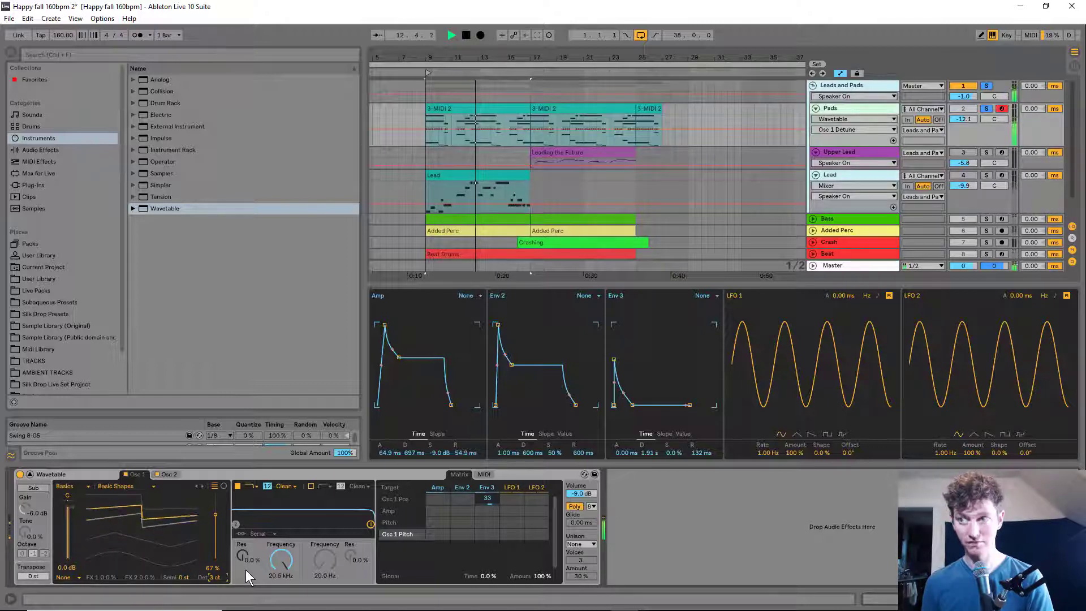
key("space")
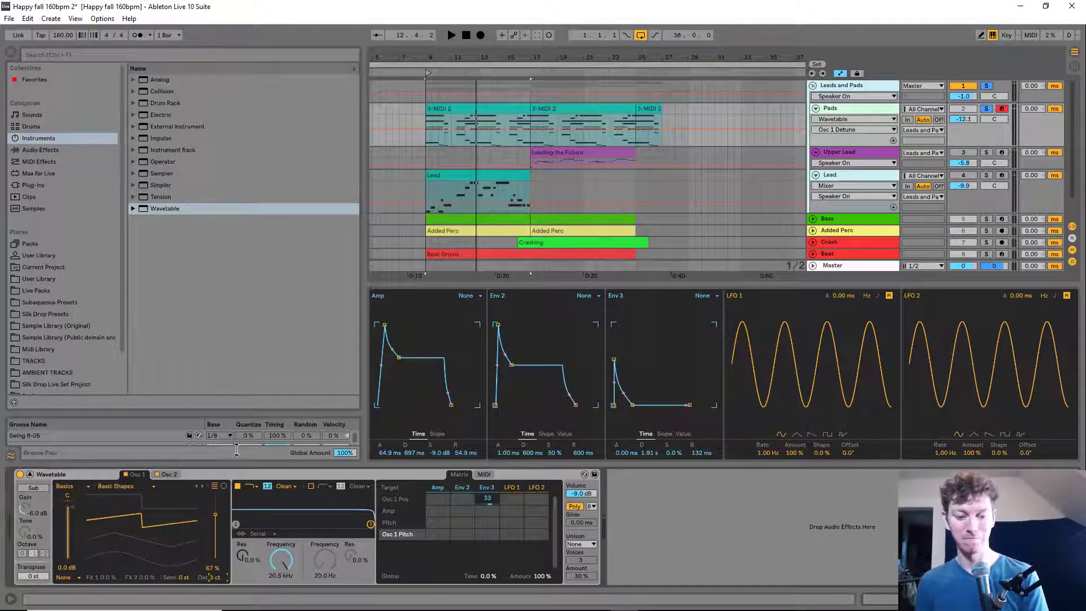
Audition the Saw Dual 3, Saw Dual 2 and Saw Dual 1 wavetables on oscillator 2.
left_click(173, 474)
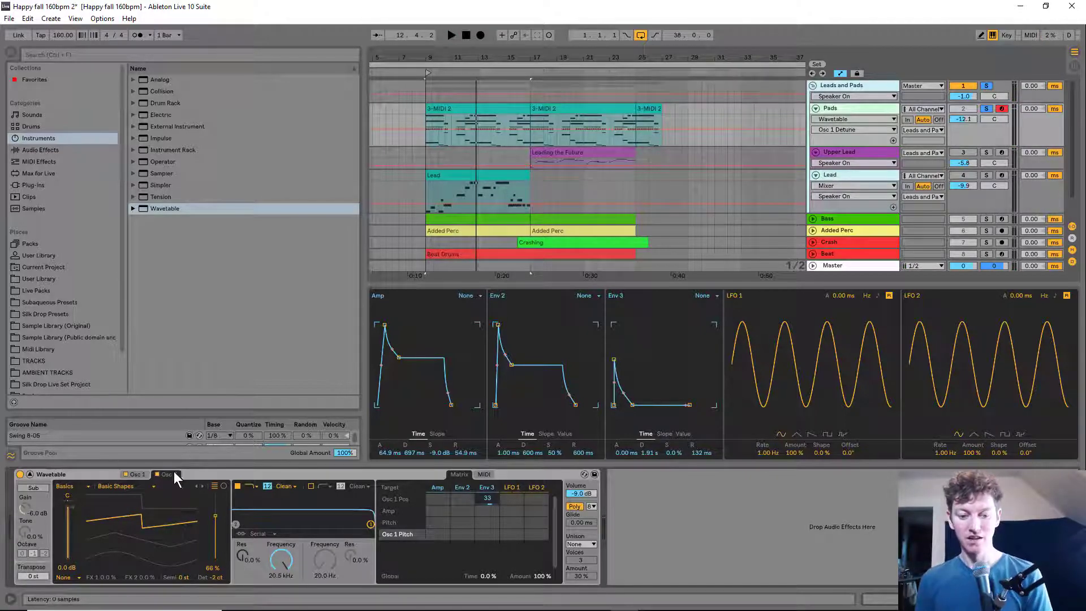
left_click(128, 487)
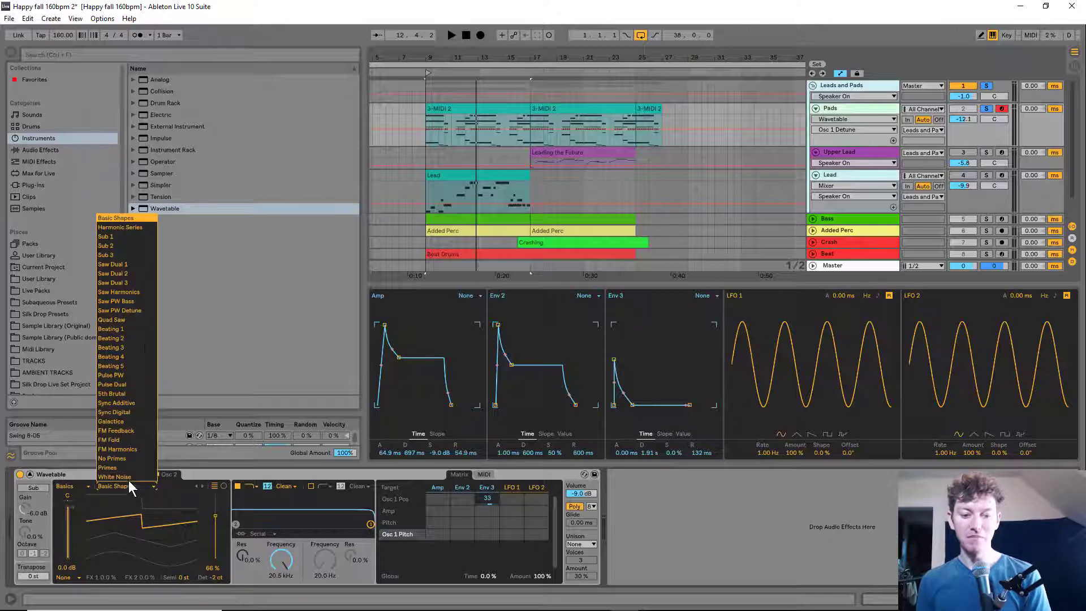
left_click(135, 281)
key("space")
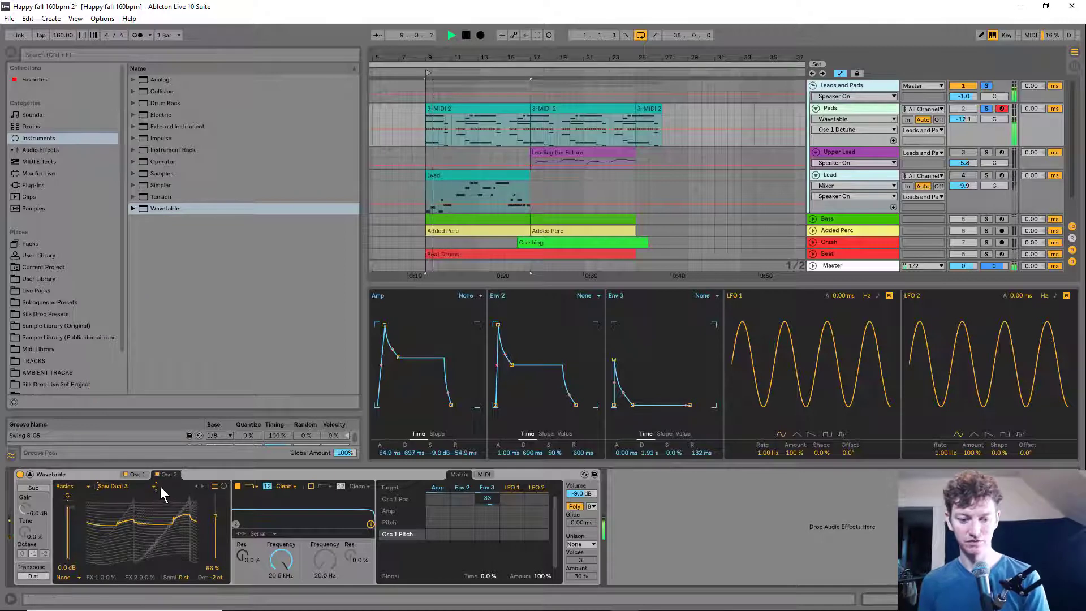
left_click(149, 485)
left_click(136, 275)
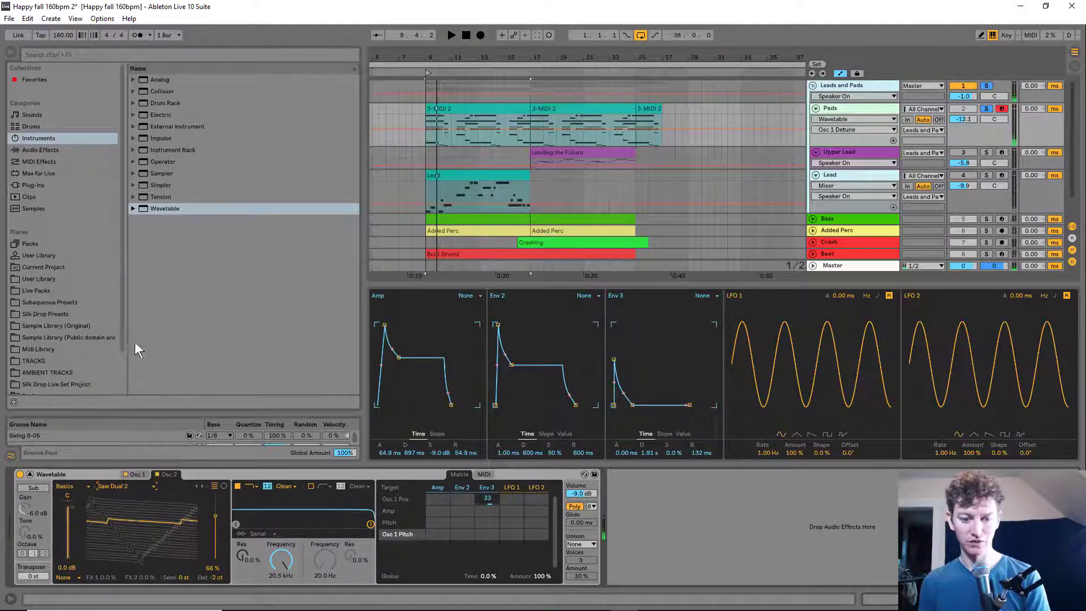
left_click(130, 484)
left_click(147, 265)
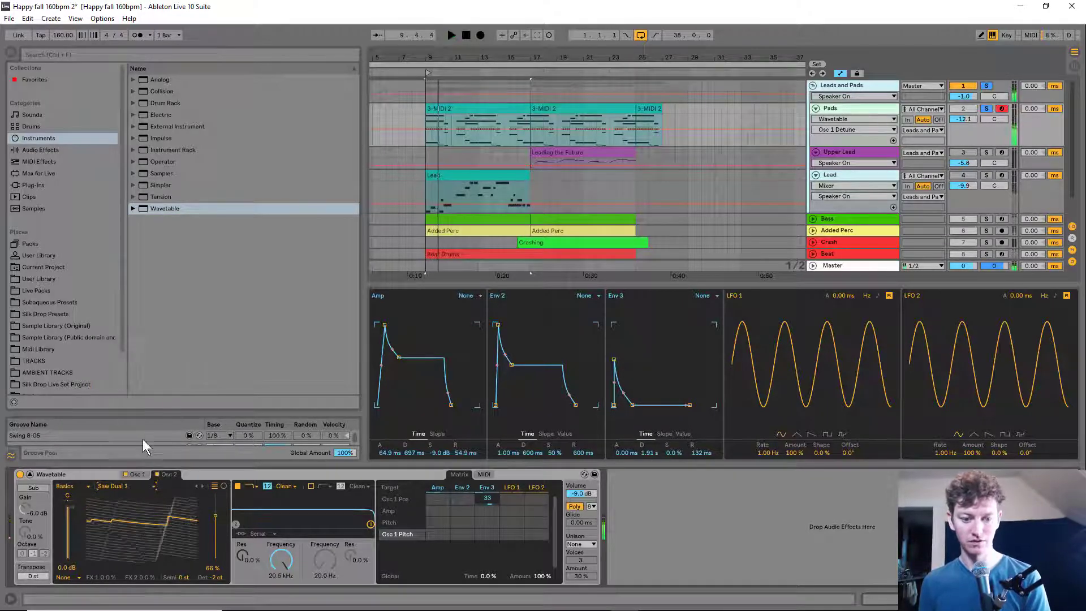
Try the Saw Harmonics wavetable on oscillator 2 and lower its position to about 43%.
left_click(131, 484)
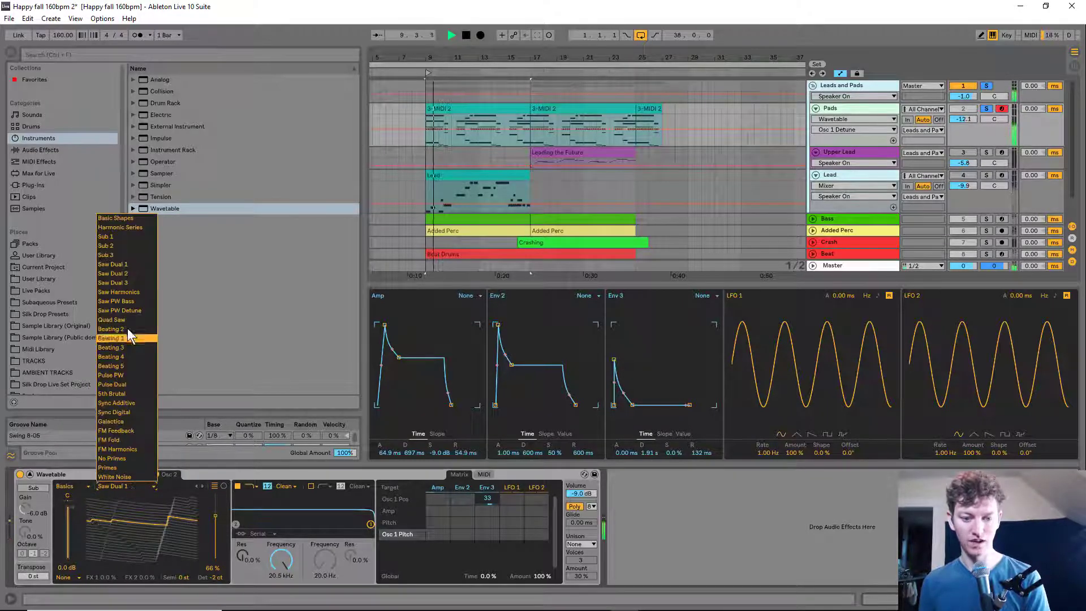
left_click(139, 292)
left_click_drag(214, 516, 214, 540)
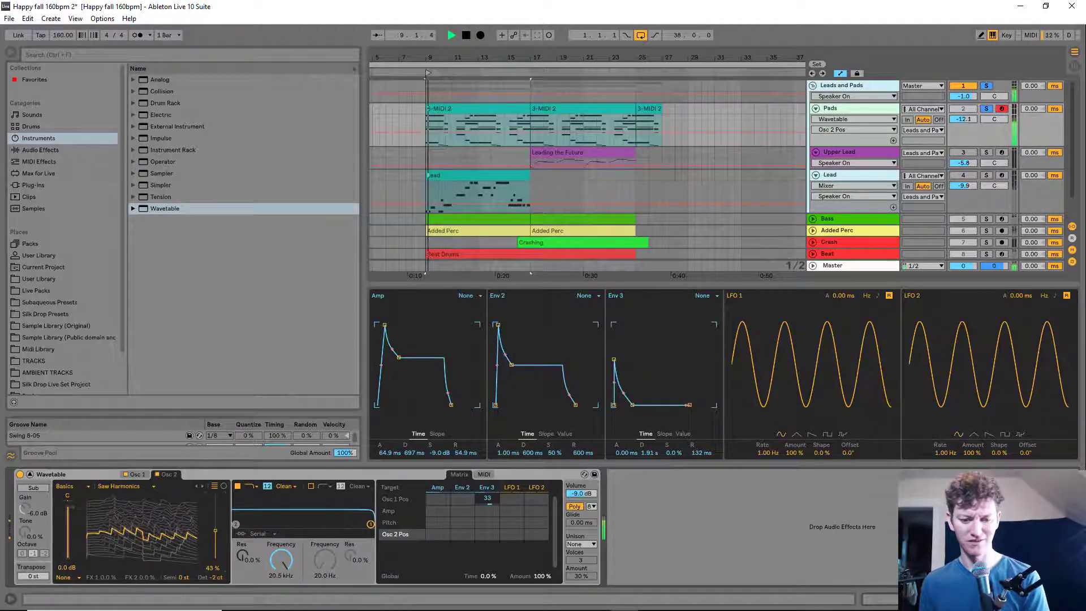
key("space")
Switch oscillator 2 to the Saw Dual 3 wavetable and listen to it.
left_click(122, 486)
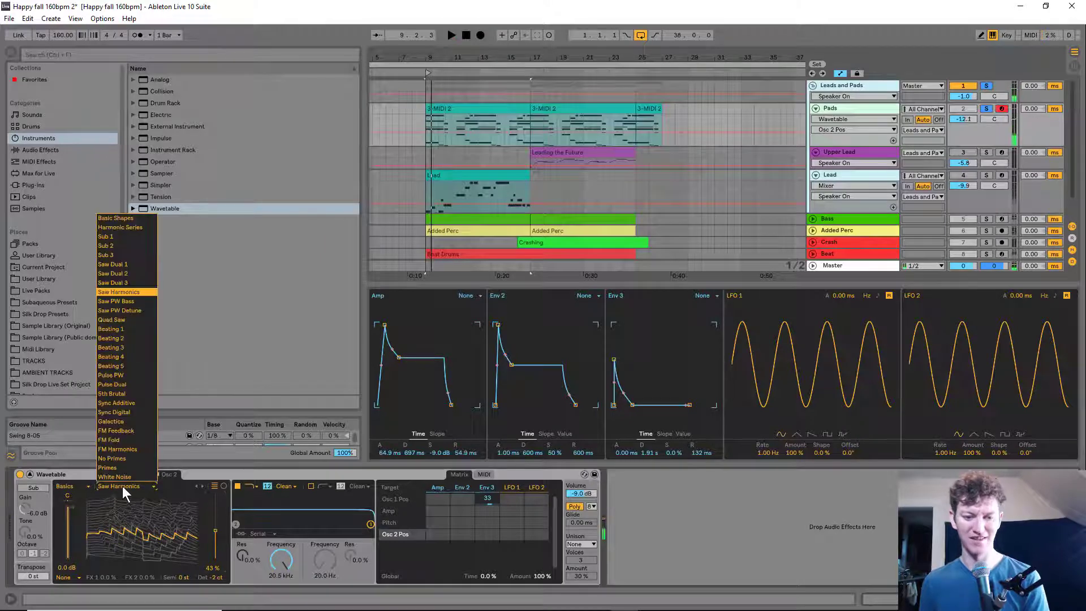
left_click(128, 283)
key("space")
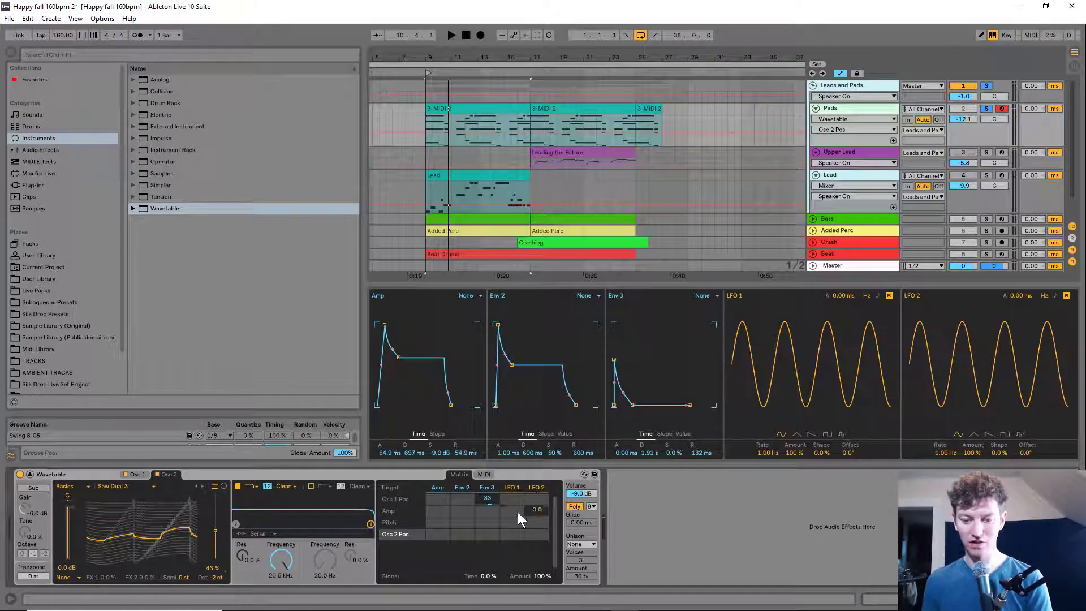
Modulate the amp with LFO 1 at an amount of 63 in the modulation matrix and play it back.
mouse_move(511, 511)
left_mouse_down()
mouse_move(511, 480)
mouse_move(511, 514)
left_mouse_up()
key("space")
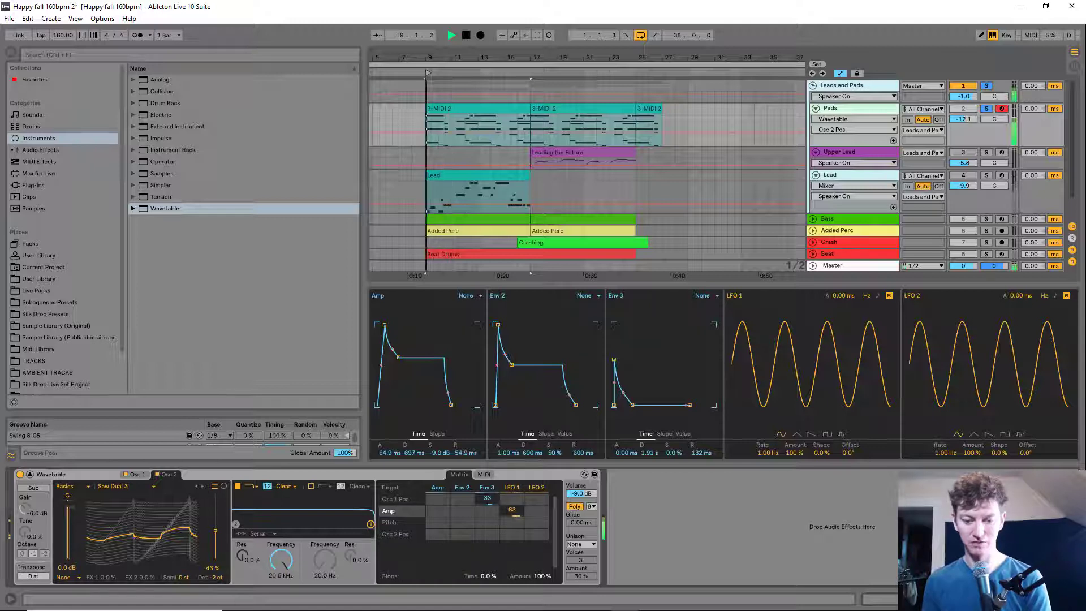
Reset LFO 1's modulation of the amp to 0 and modulate oscillator 2's position with LFO 1 at 72 instead.
double_click(510, 511)
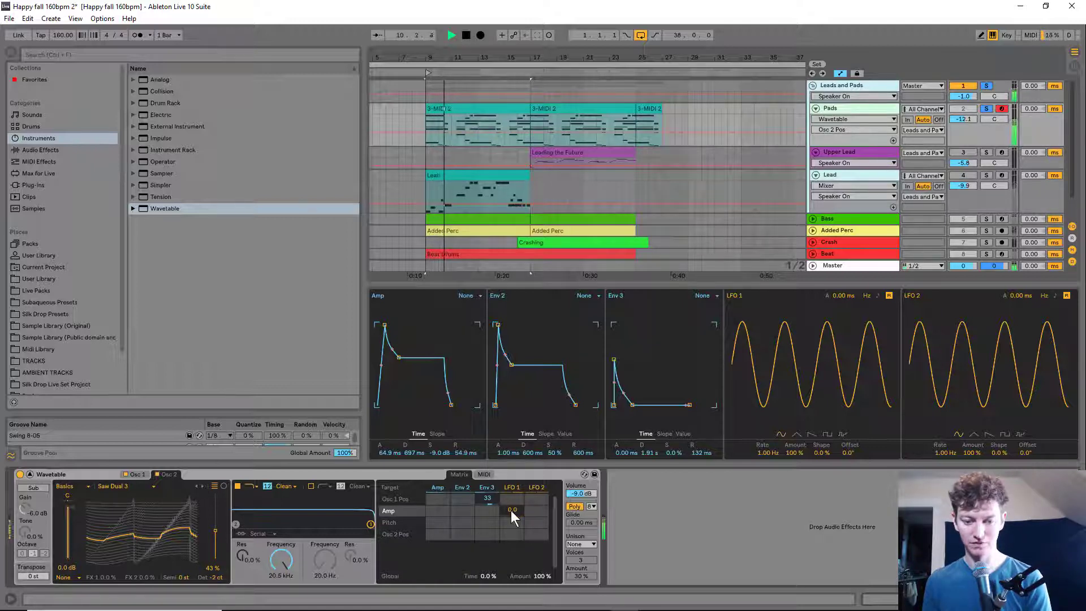
key("space")
left_click(215, 532)
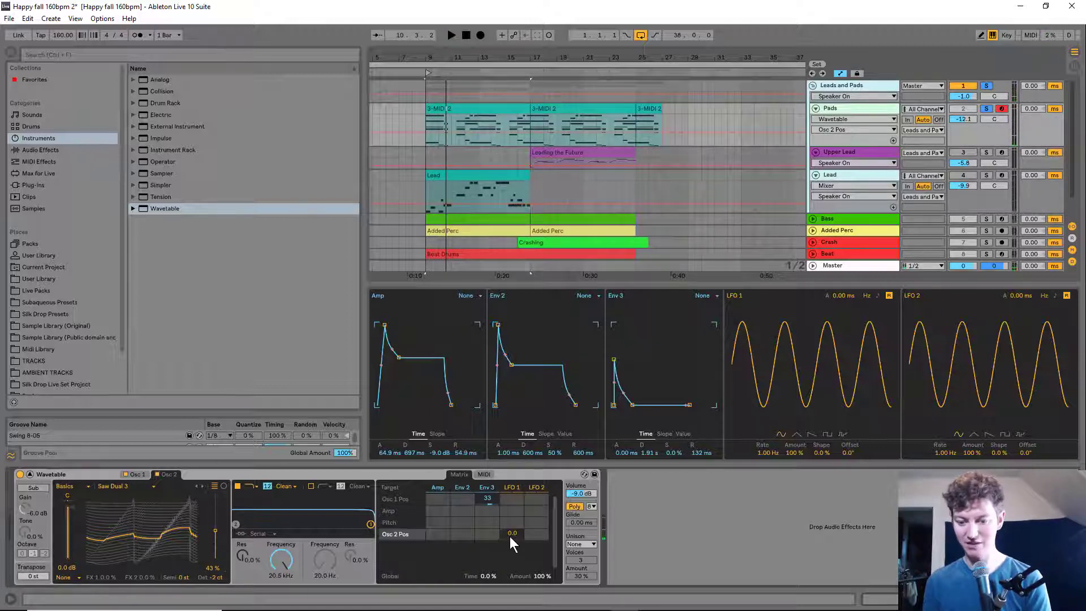
key("space")
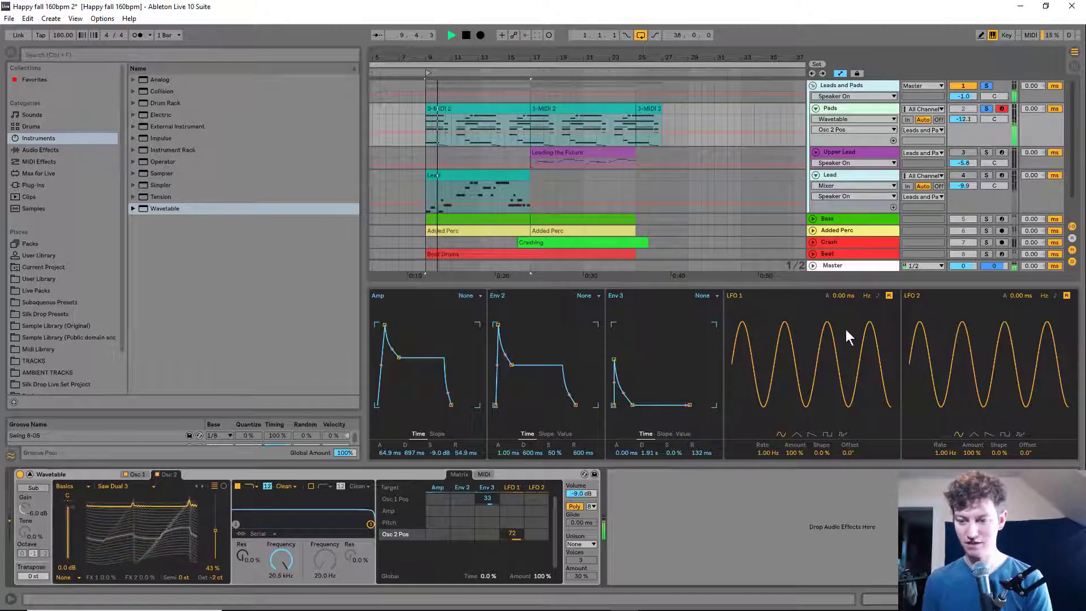
Set LFO 1 to a triangle wave with a 0.01 Hz rate, 34% amount and 47% shape.
left_click_drag(768, 453, 768, 503)
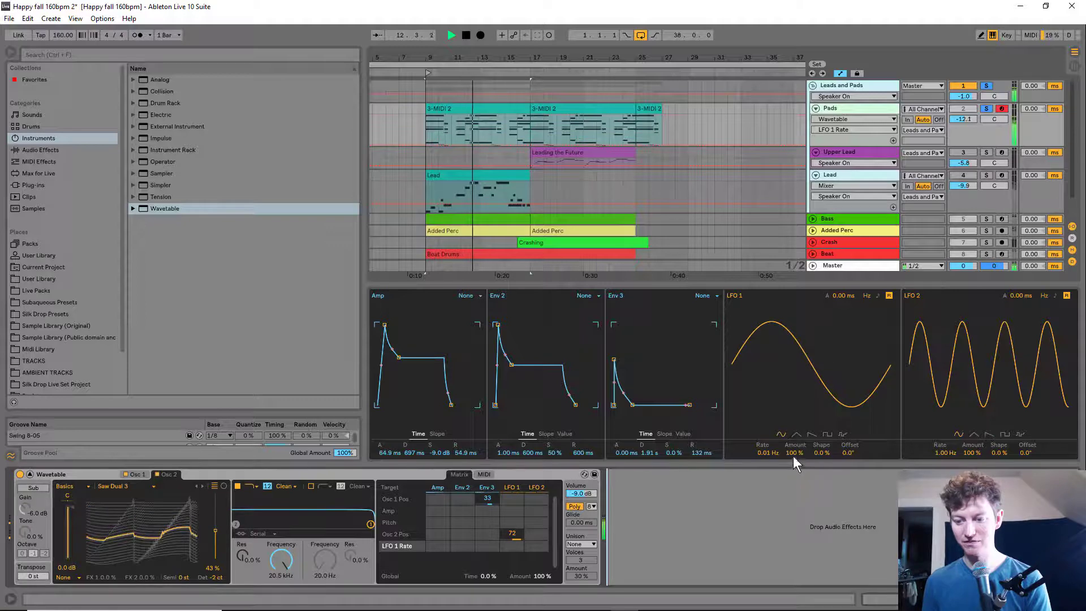
left_click_drag(793, 456, 792, 481)
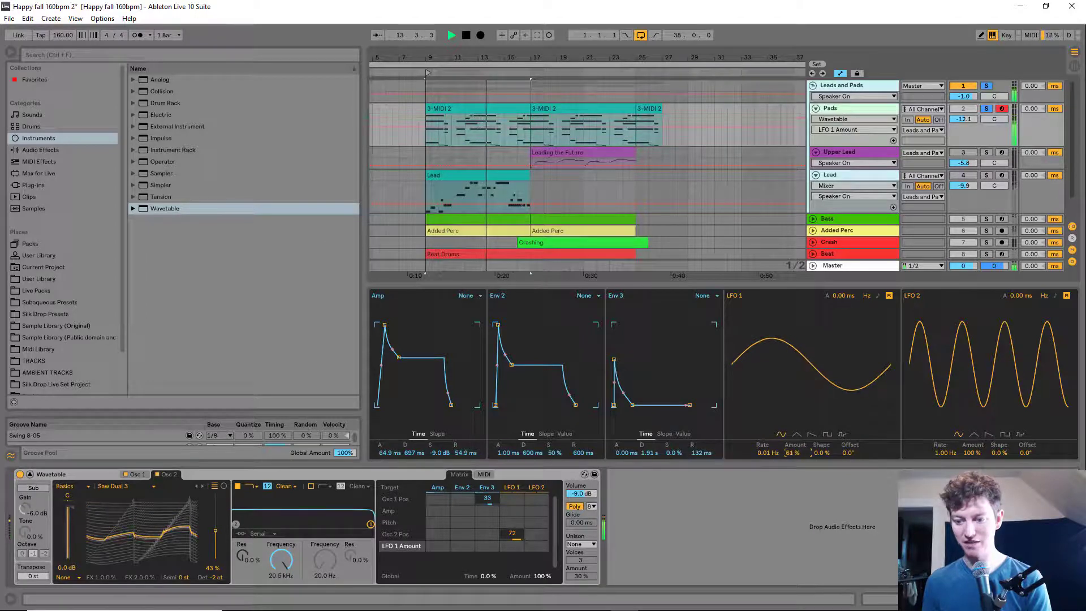
left_click(796, 434)
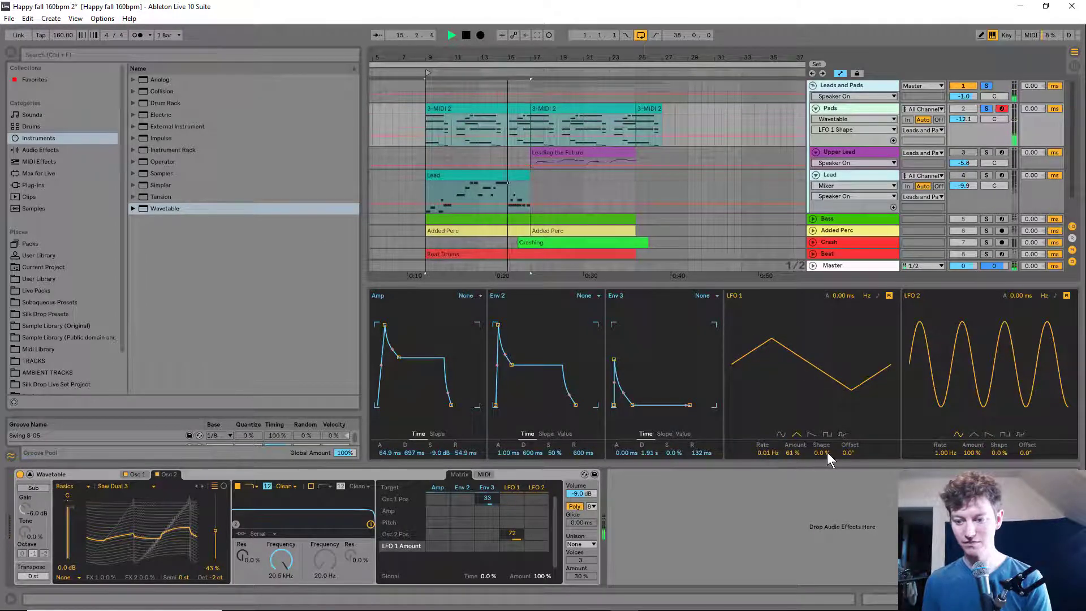
left_click_drag(823, 452, 795, 464)
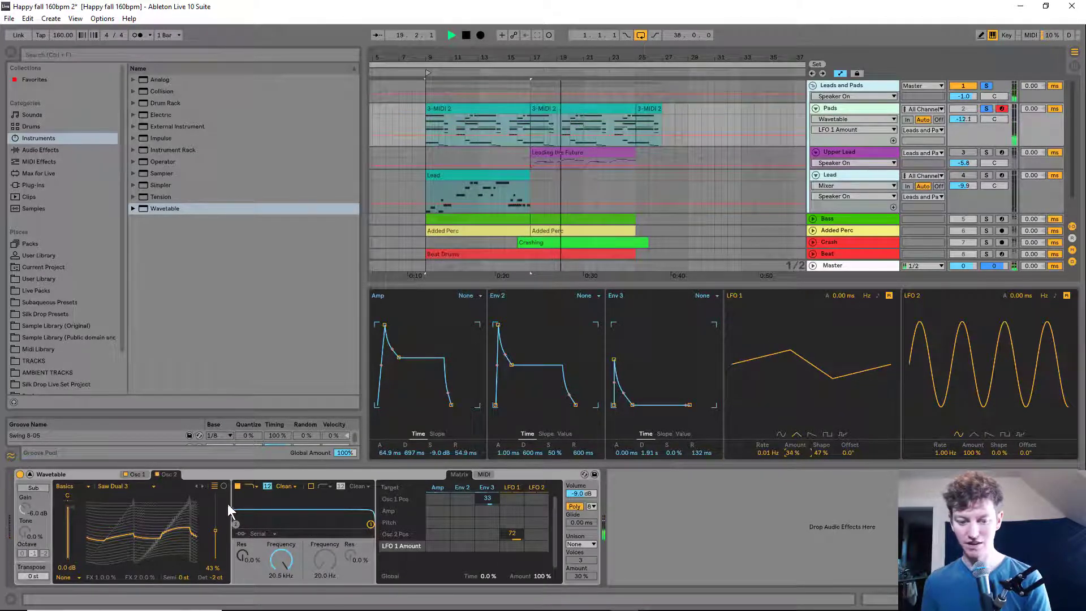
Raise LFO 1's modulation of oscillator 2's position to 100 and set the LFO 1 rate to 0.14 Hz during playback.
left_click_drag(522, 533, 521, 512)
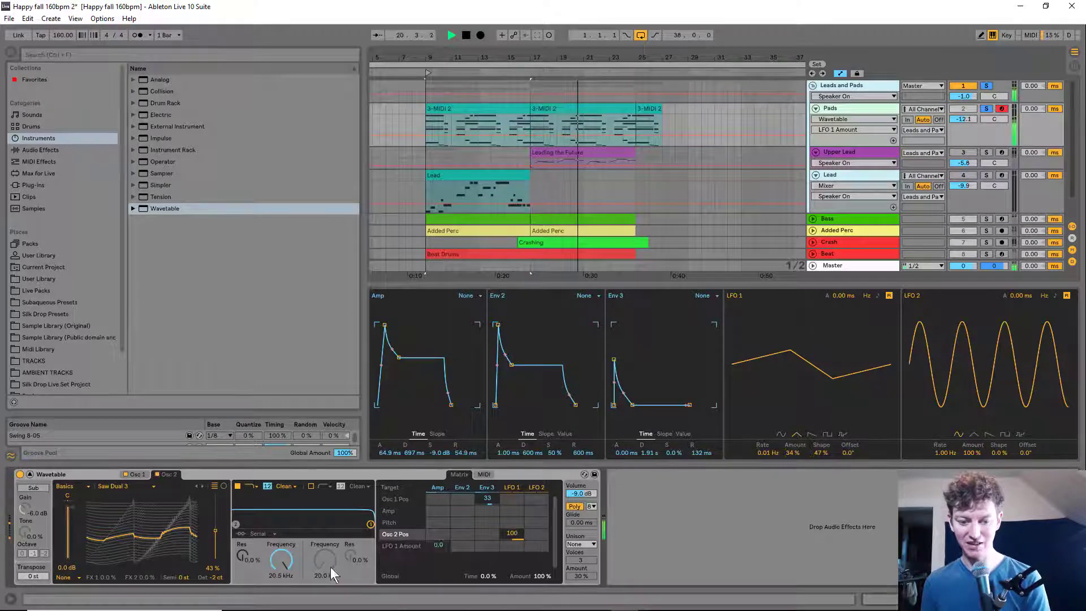
left_click_drag(775, 452, 774, 442)
key("space")
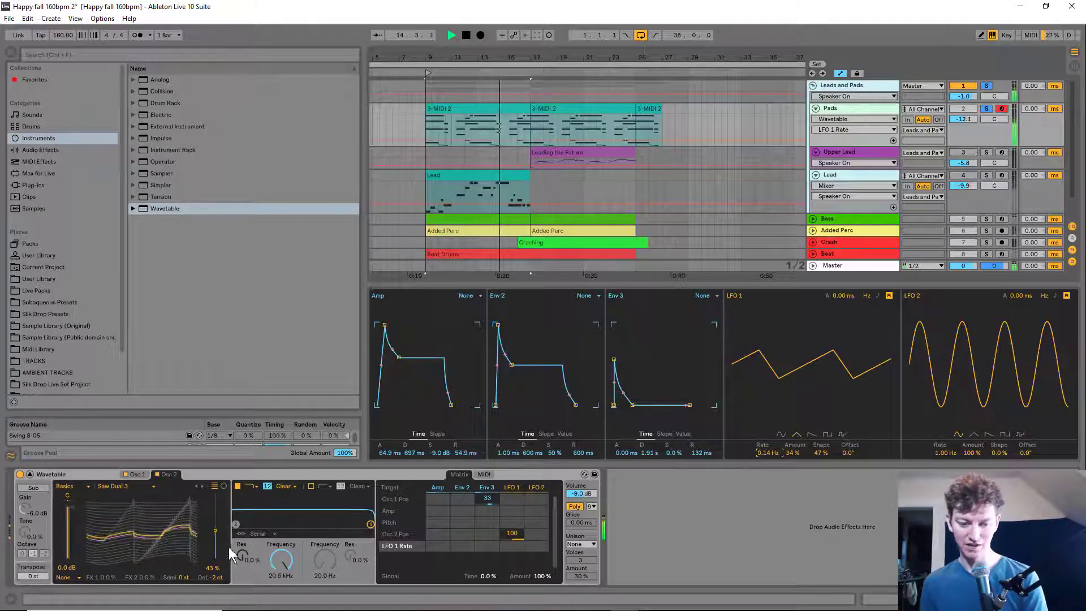
key("space")
Lower oscillator 2's position to 38% and enable the sub oscillator with 89% tone and -4.7 dB gain.
mouse_move(179, 518)
left_mouse_down()
mouse_move(179, 543)
mouse_move(178, 524)
left_mouse_up()
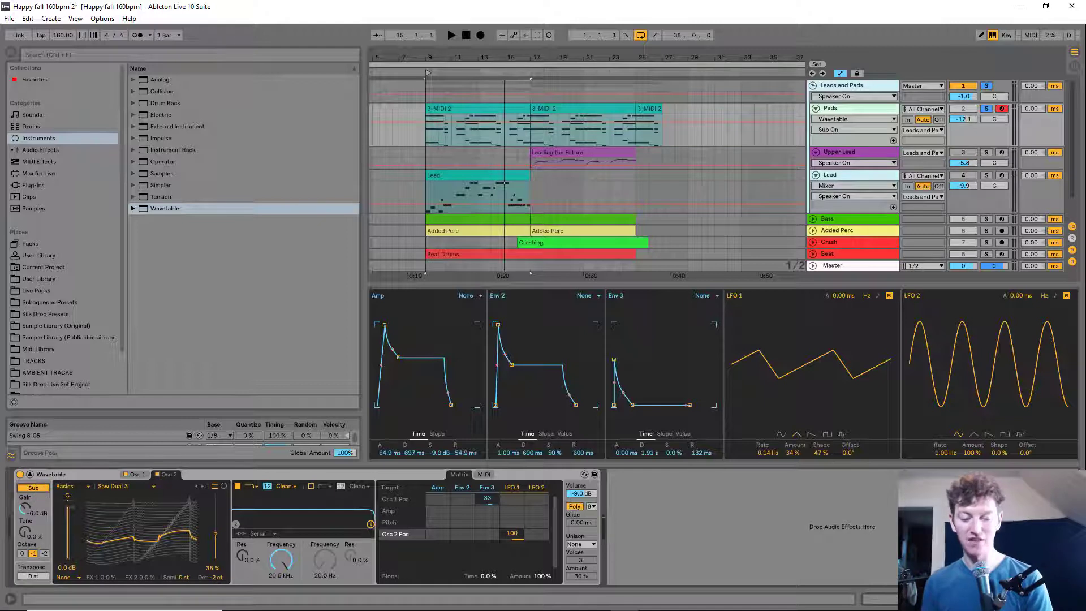
left_click(32, 533)
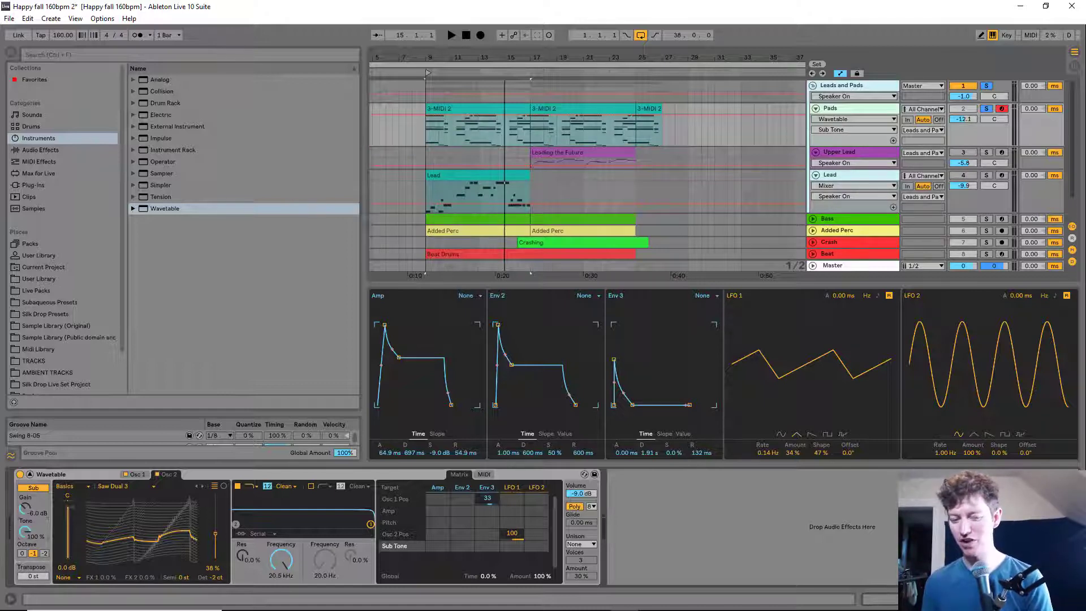
key("space")
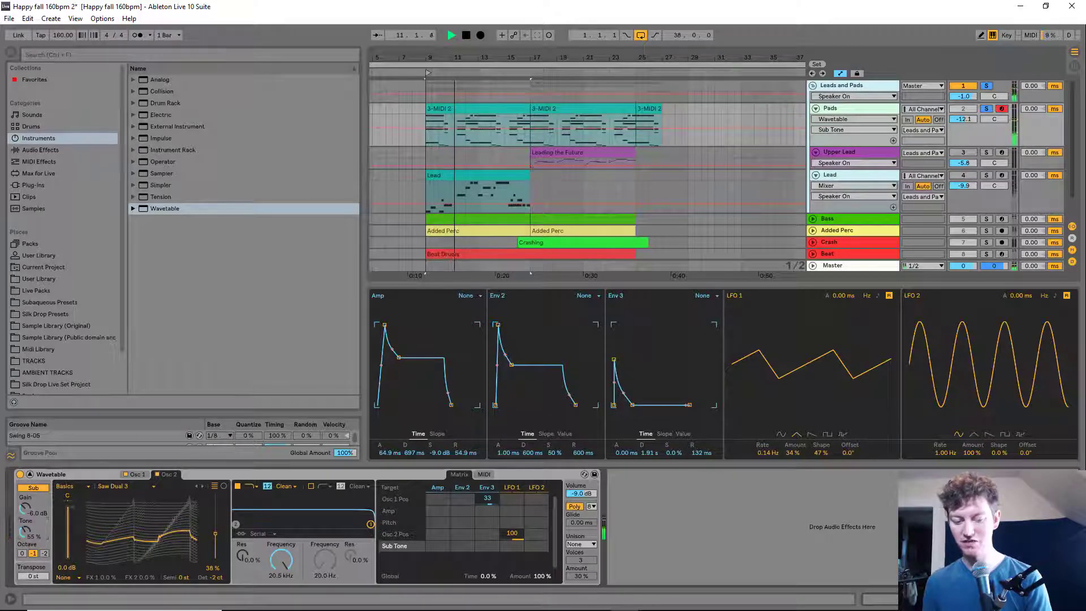
left_click_drag(26, 507, 25, 512)
key("space")
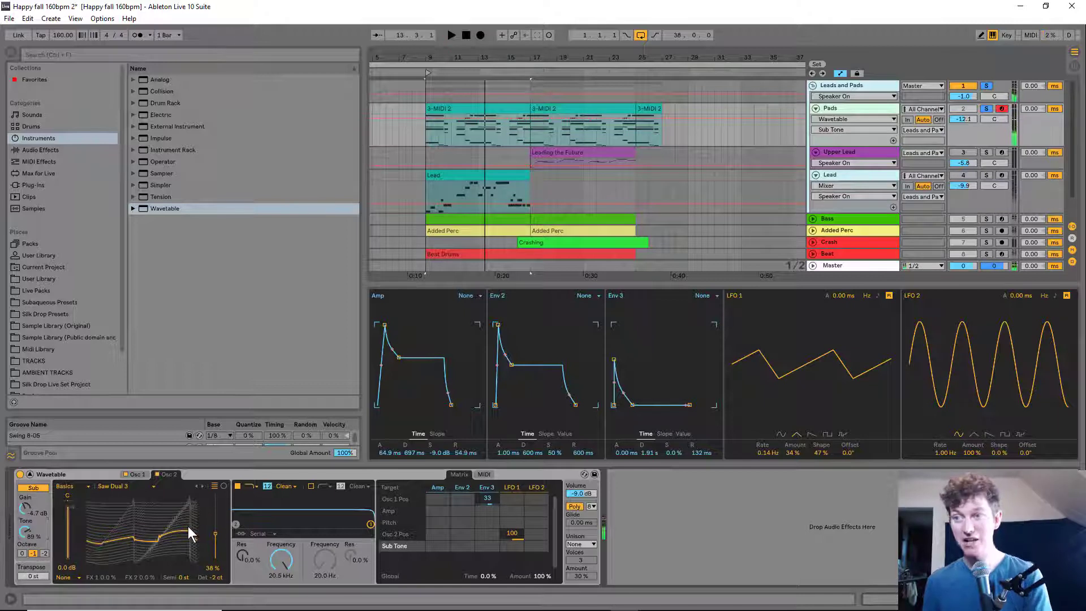
Compare sub oscillator octaves 0 and -2, settle on -1, and raise the sub gain to -1.8 dB.
left_click(22, 553)
key("space")
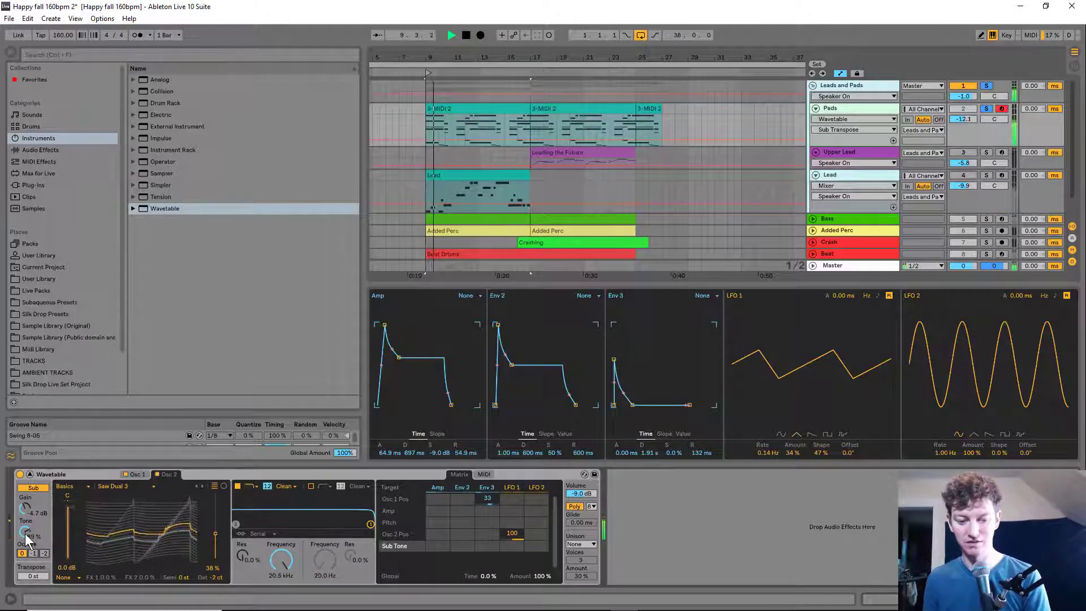
left_click_drag(25, 509, 25, 500)
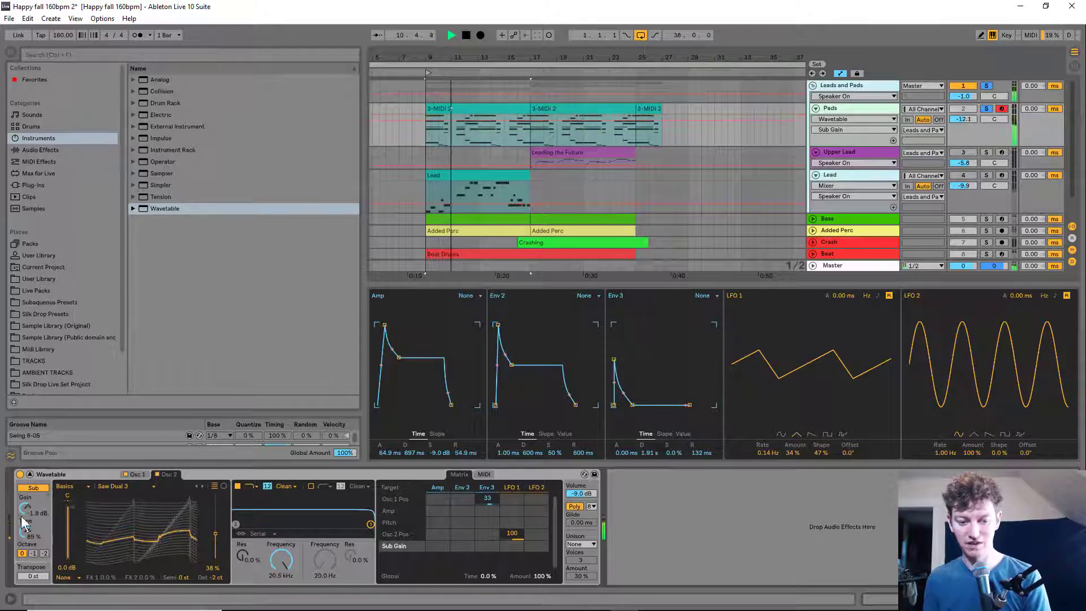
left_click(44, 553)
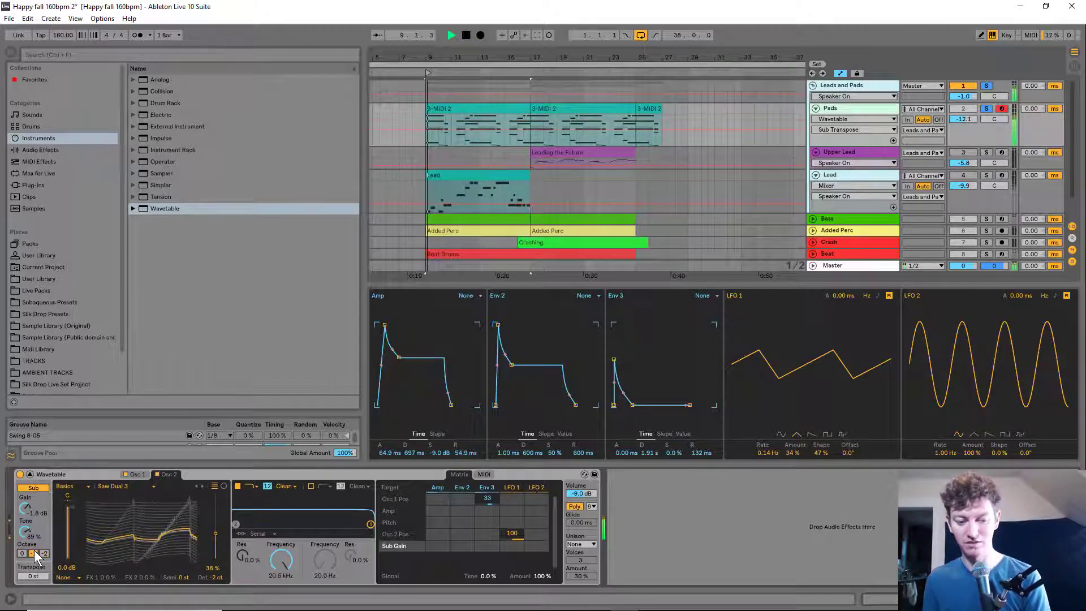
left_click(33, 554)
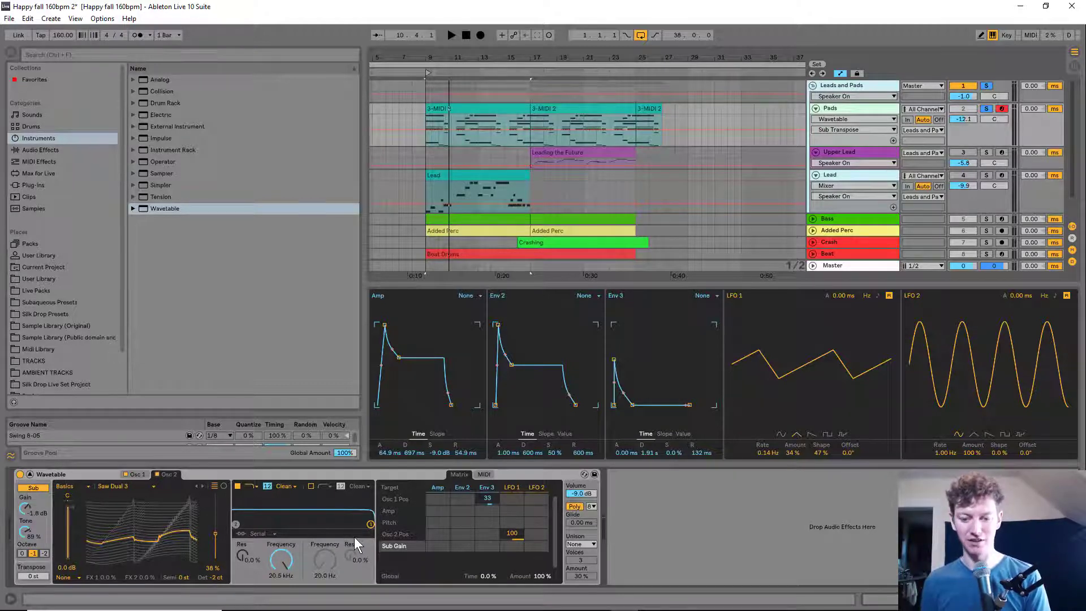
key("space")
Modulate the pitch with envelope 2 at an amount of 24.8 in the modulation matrix and play it back.
left_click(369, 523)
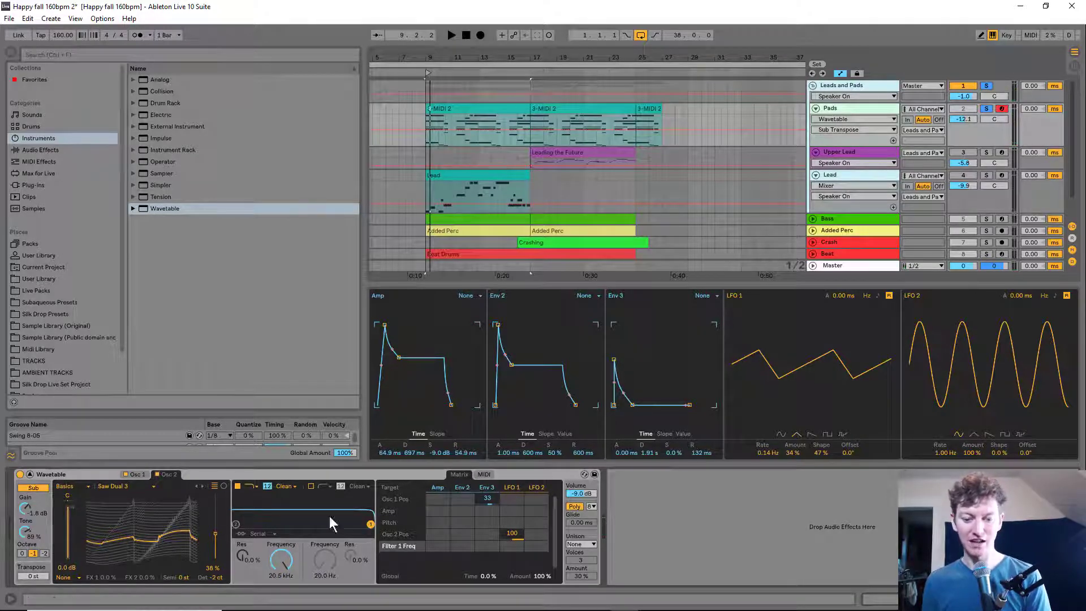
left_click(138, 475)
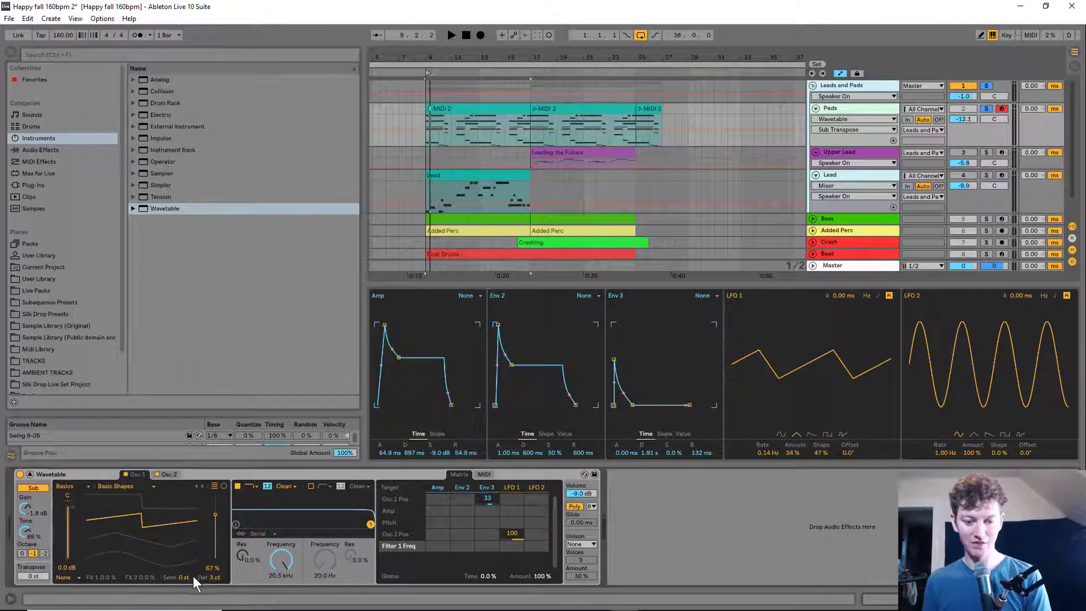
left_click(30, 576)
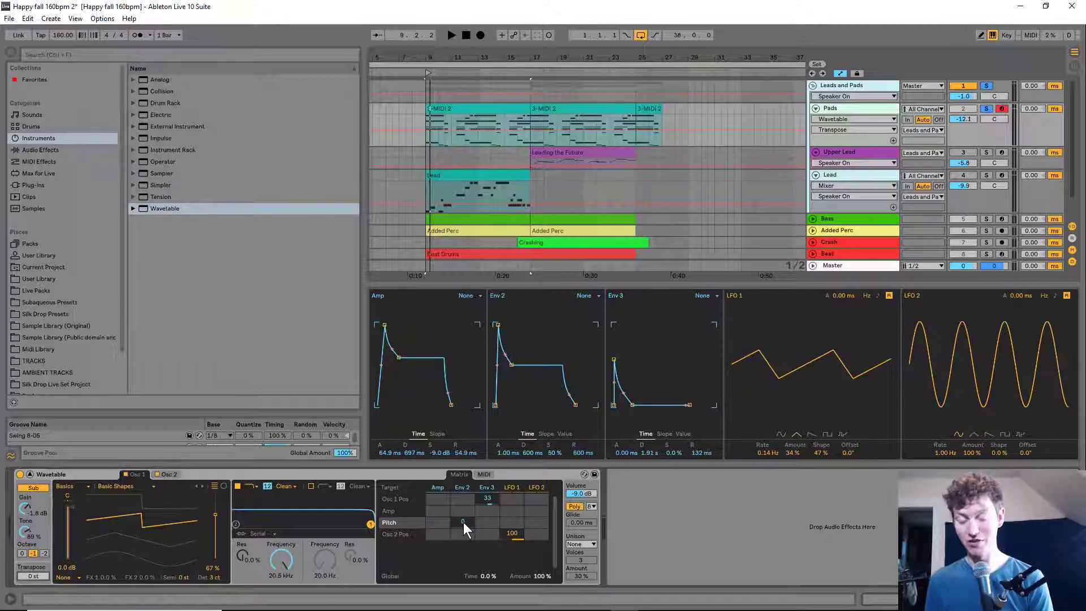
left_click_drag(28, 575, 29, 564)
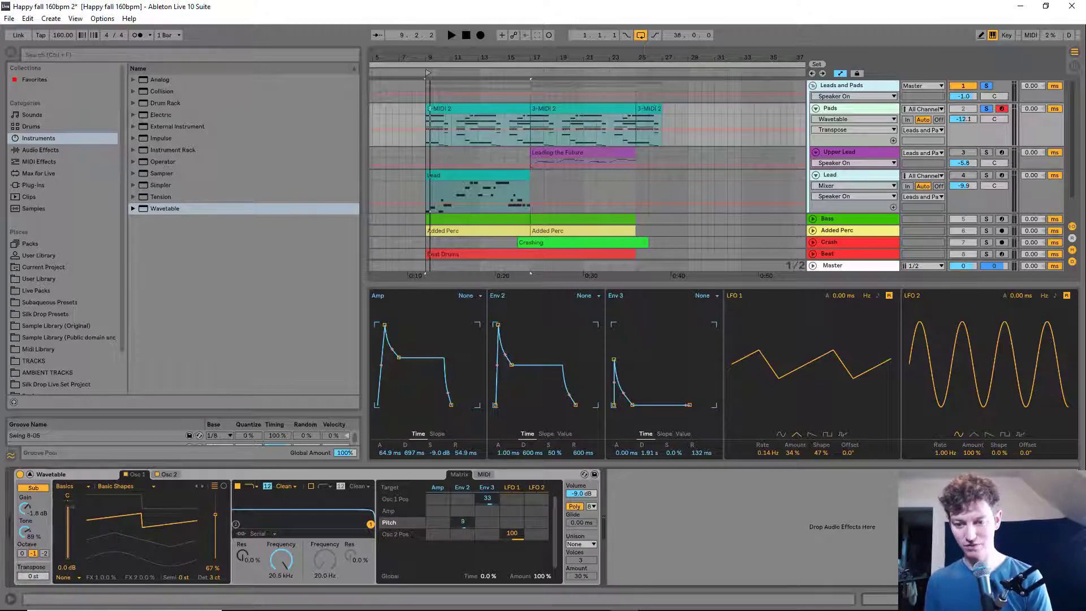
left_click_drag(462, 523, 463, 512)
key("space")
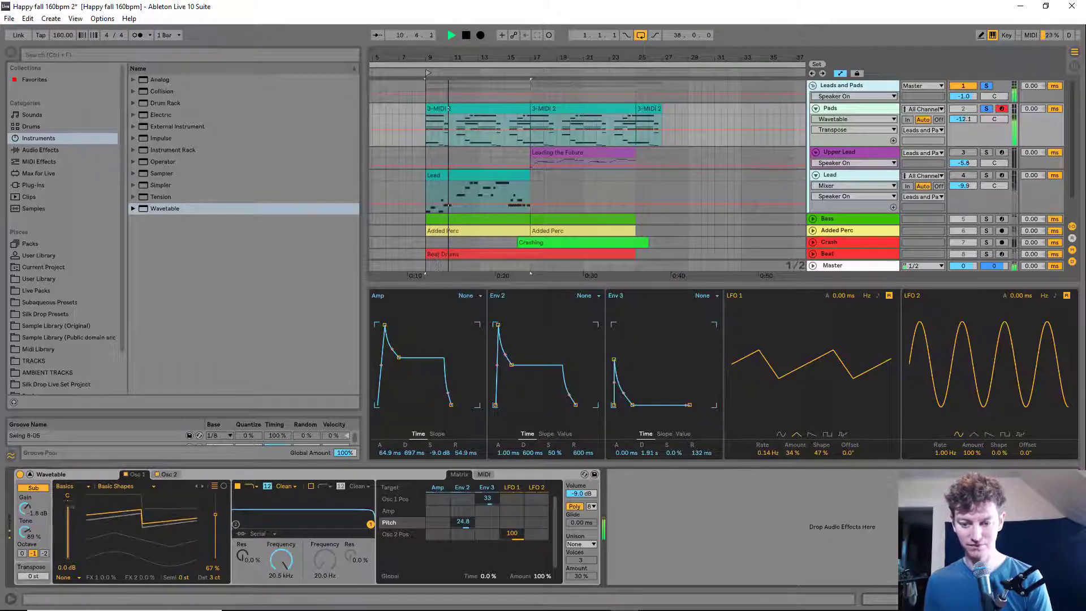
key("space")
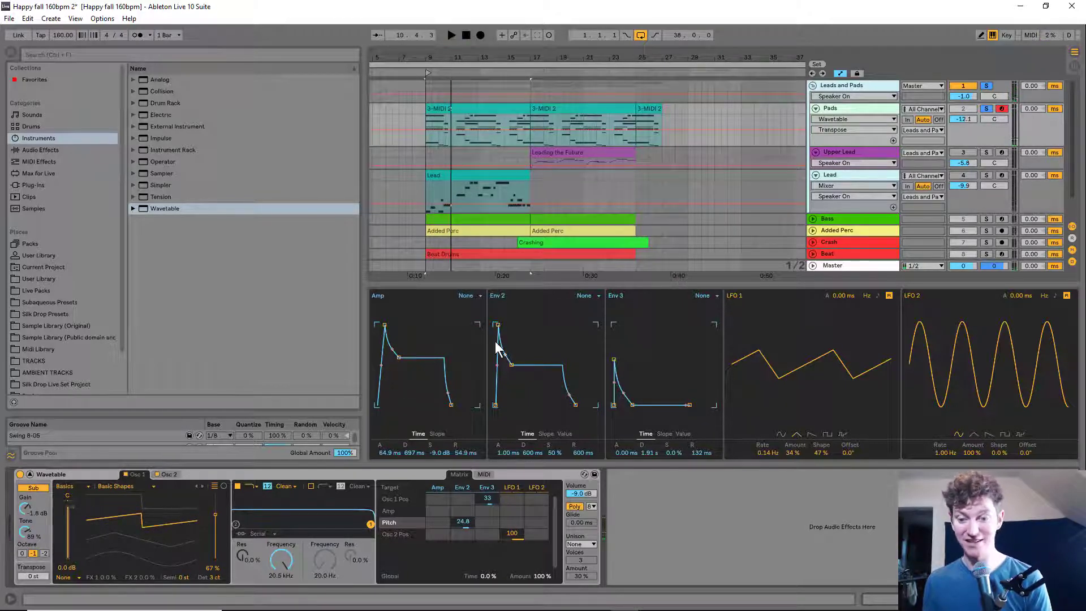
Drop envelope 2's sustain to 0%, set its attack to 15.4 ms and decay to 198 ms while auditioning the pad.
left_click_drag(512, 364, 512, 405)
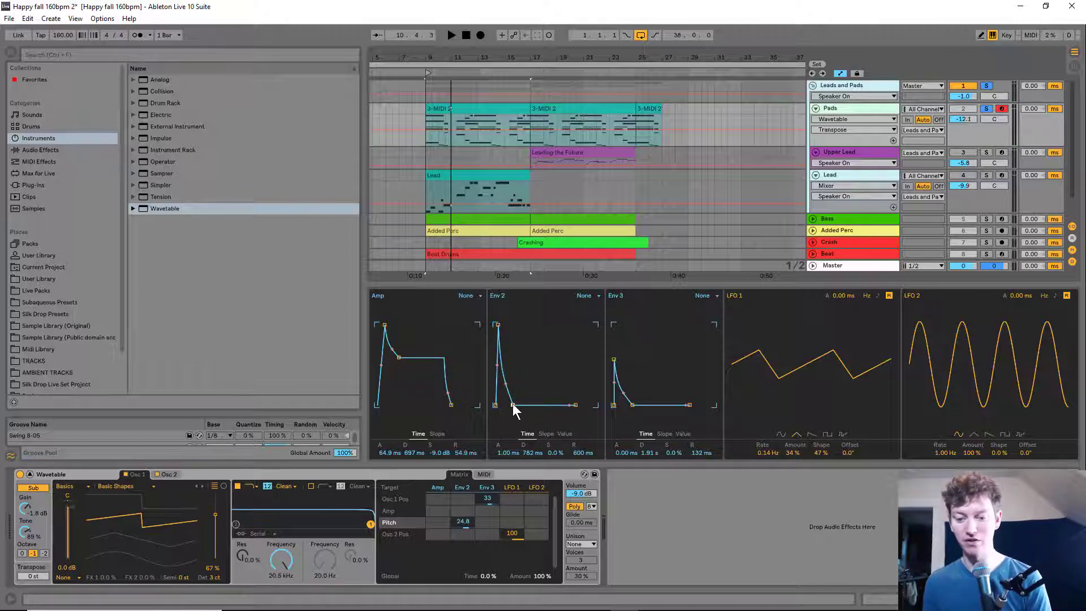
key("space")
left_click_drag(512, 402, 509, 405)
key("space")
key("space")
key("space")
left_click_drag(498, 325, 502, 325)
key("space")
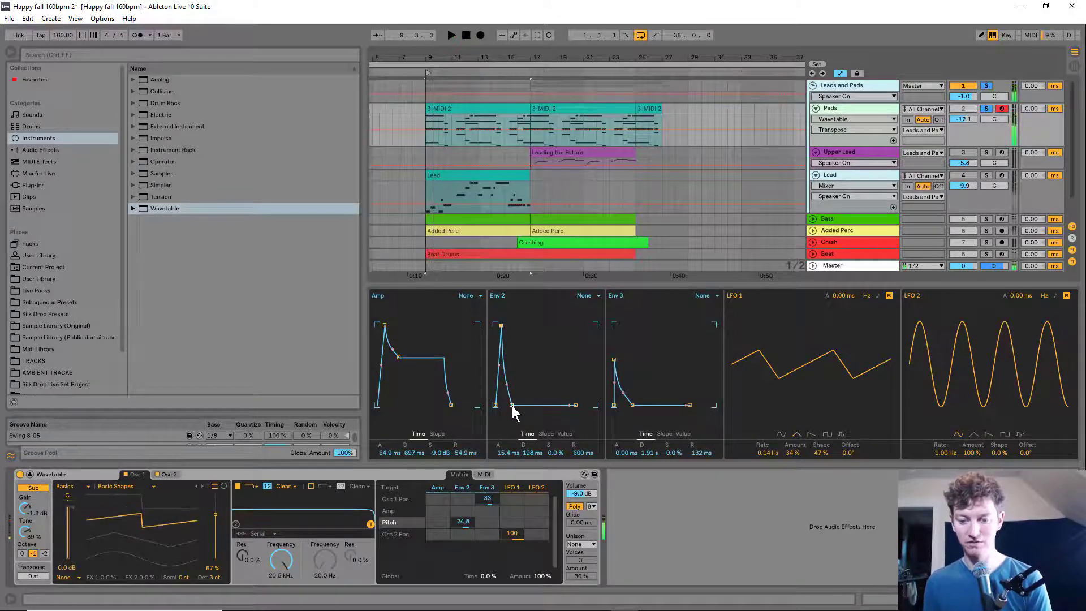
Lower envelope 2's peak with 1.47 ms attack and 308 ms decay, and reduce envelope 3's amount on oscillator 1's position to 25.
left_click_drag(511, 405, 515, 405)
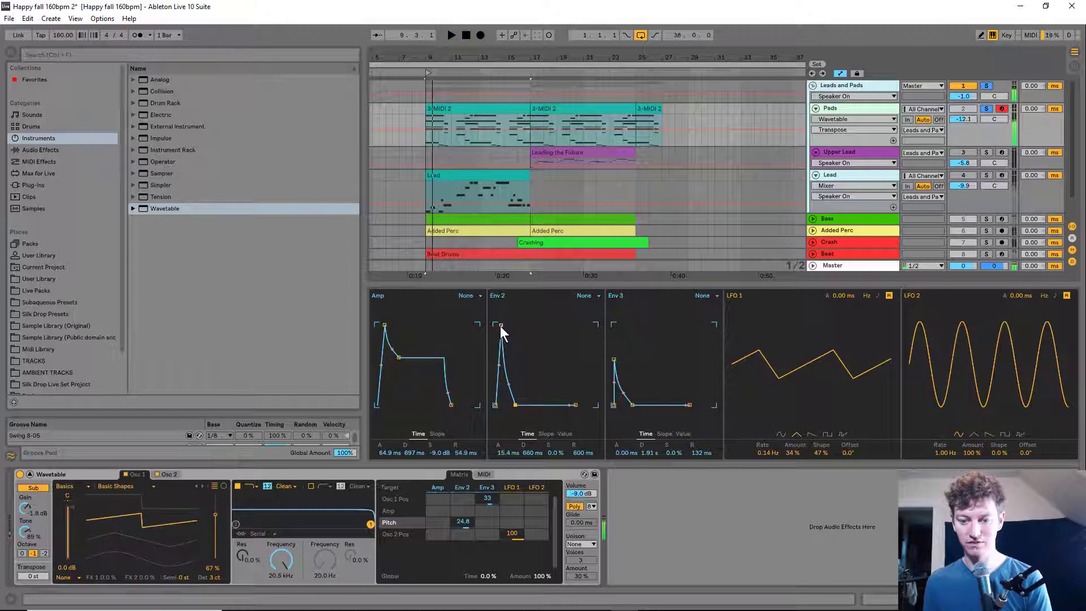
left_click_drag(500, 326, 498, 357)
key("space")
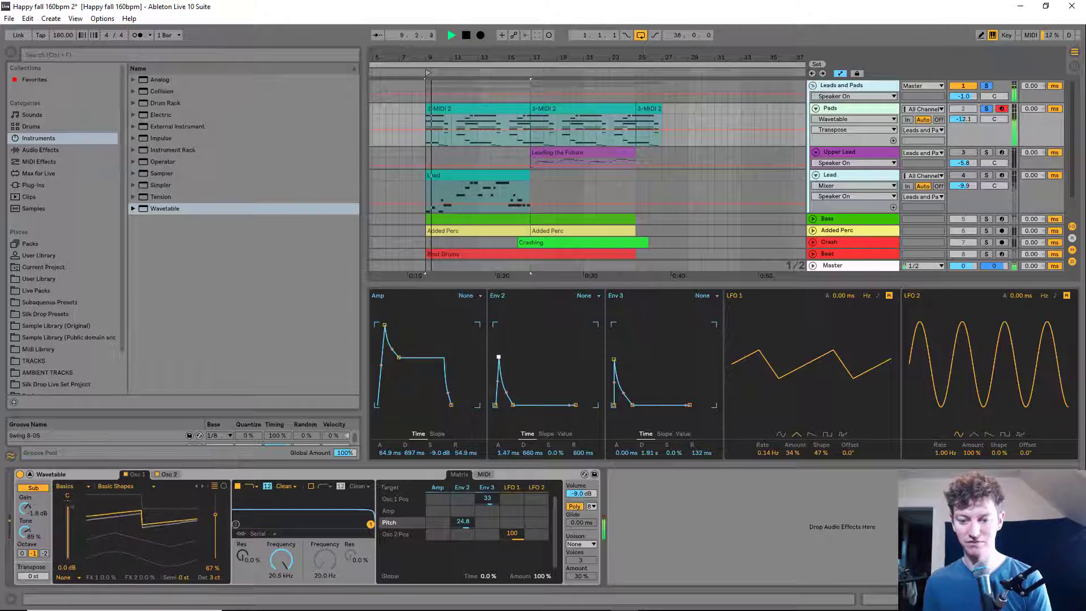
left_click_drag(490, 500, 490, 504)
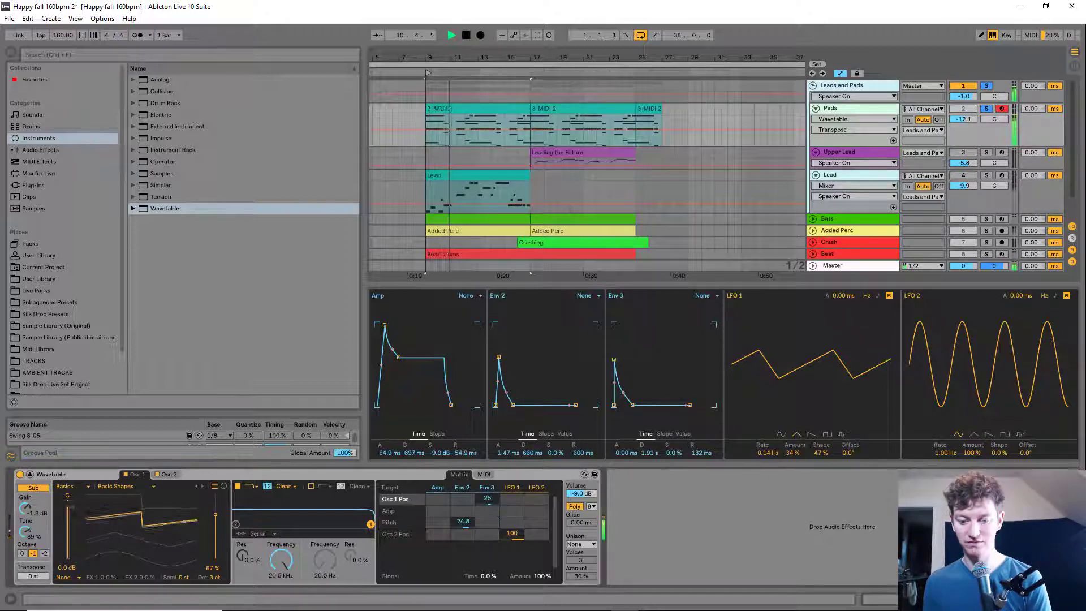
left_click_drag(512, 405, 511, 405)
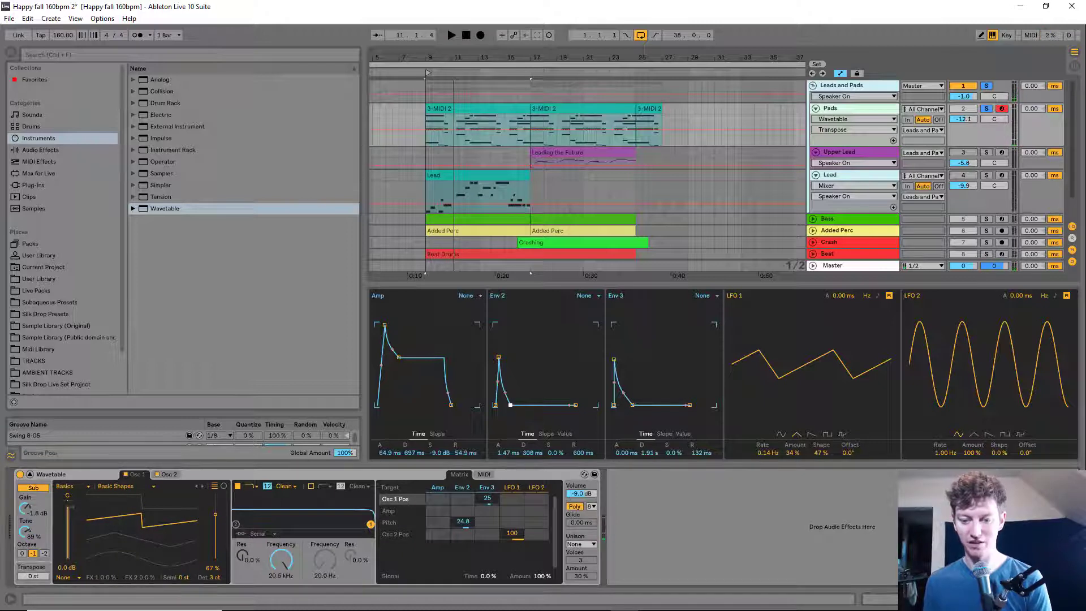
Try envelope 3 amounts of -100, -44 and -9.4 on oscillator 1's position, playing back each one.
left_click_drag(492, 499, 492, 537)
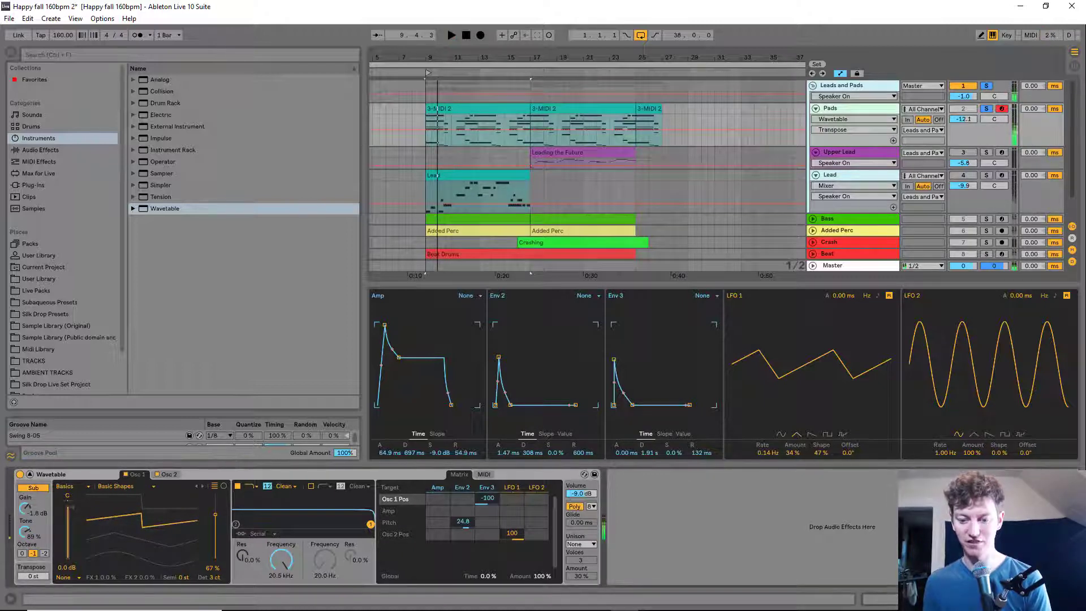
key("space")
mouse_move(487, 499)
left_mouse_down()
mouse_move(488, 481)
mouse_move(488, 492)
left_mouse_up()
key("space")
key("space")
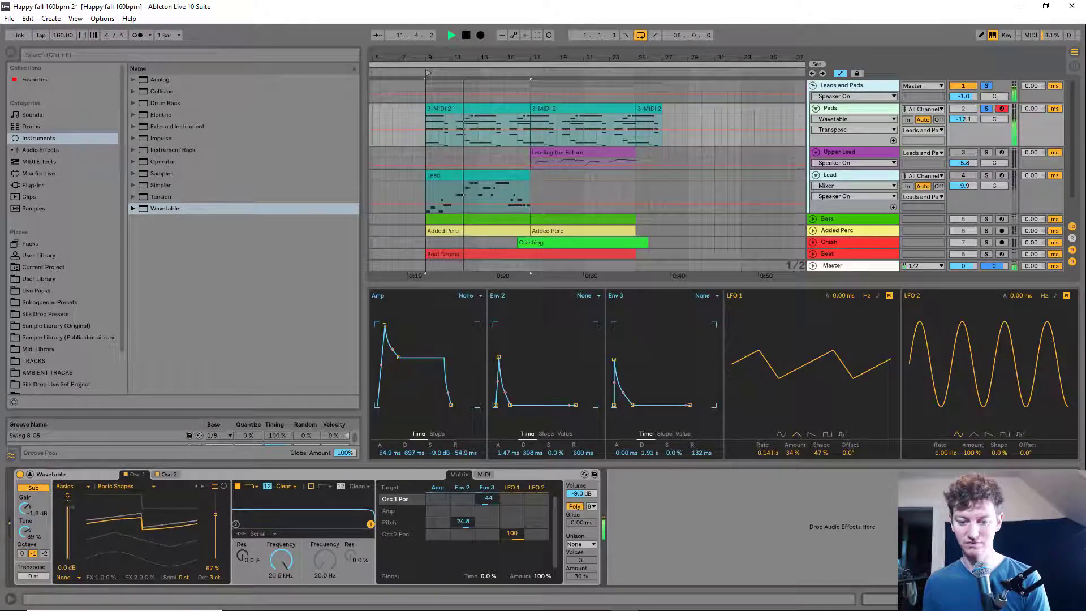
key("space")
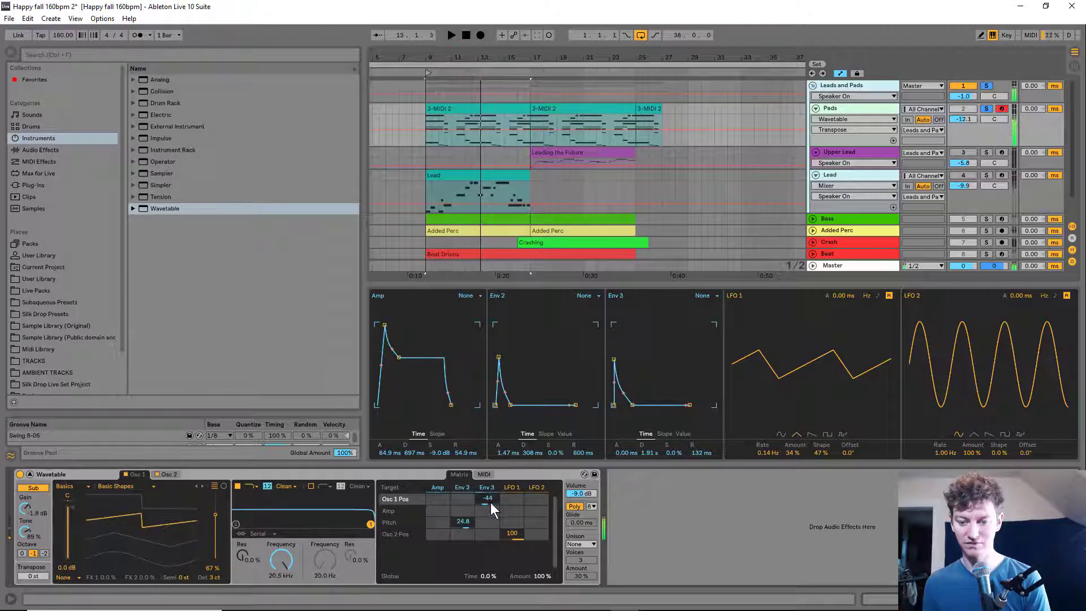
left_click_drag(491, 502, 491, 484)
key("space")
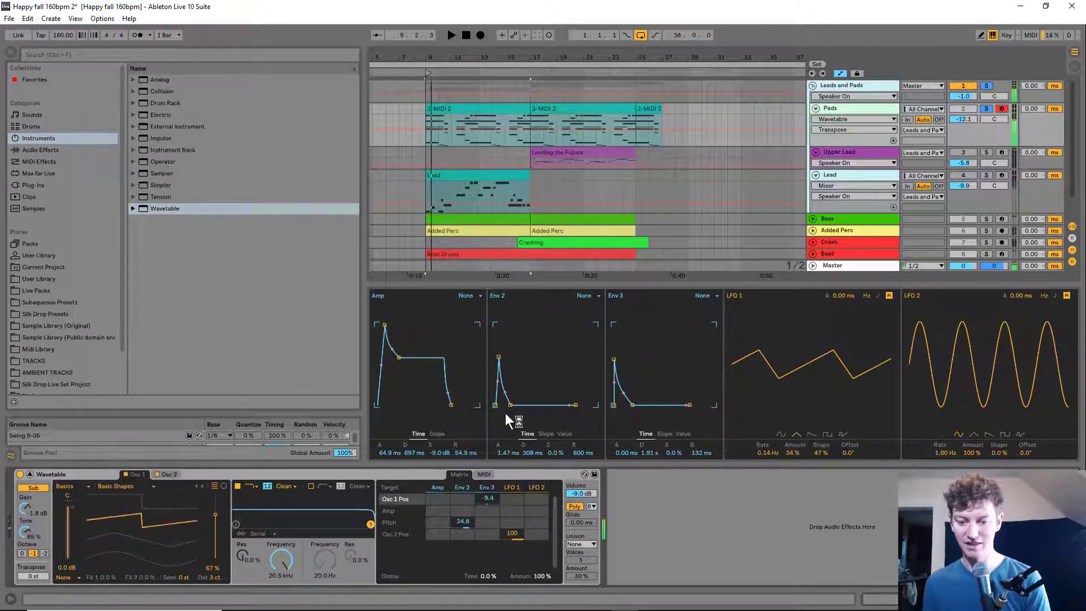
Set envelope 2's decay to 459 ms and envelope 3's amount on oscillator 1's position to 20.
left_click_drag(509, 404, 507, 405)
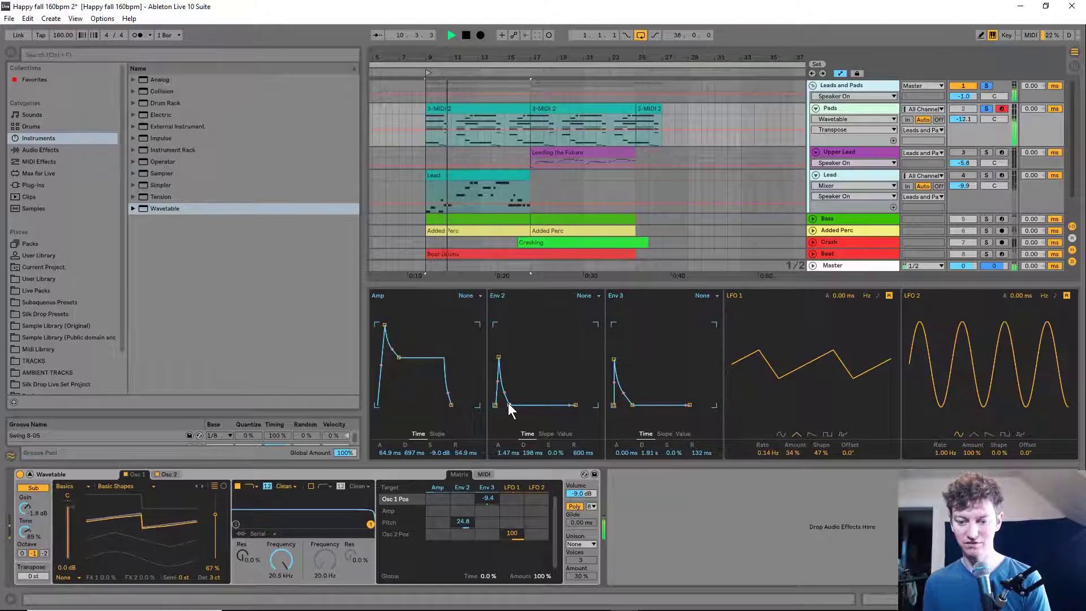
left_click_drag(509, 405, 511, 405)
left_click_drag(487, 498, 488, 487)
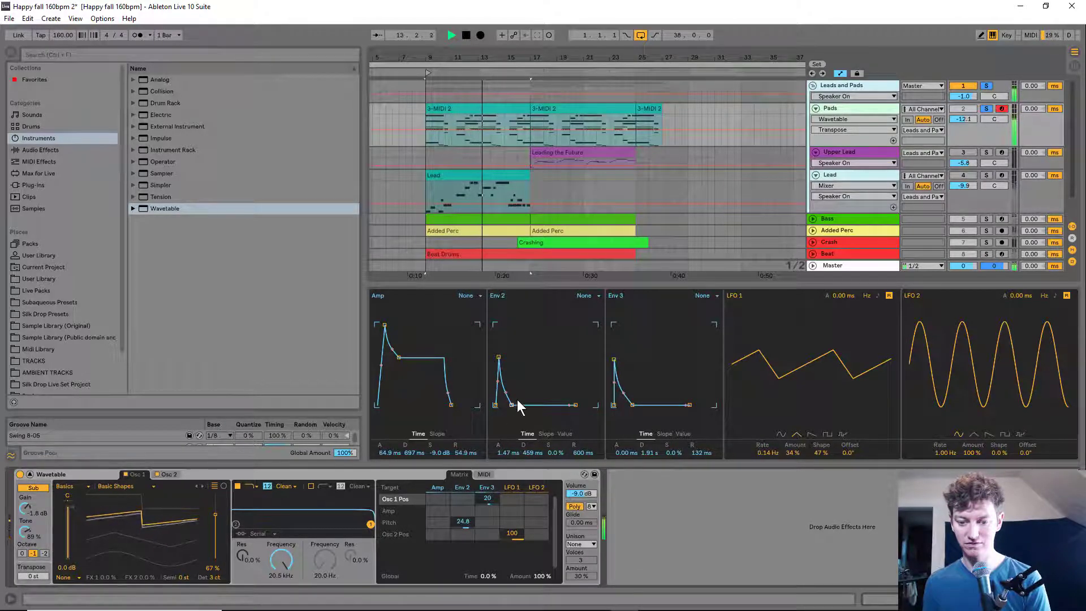
Shorten envelope 2's decay to 121 ms while listening to the pad.
left_click_drag(513, 405, 507, 405)
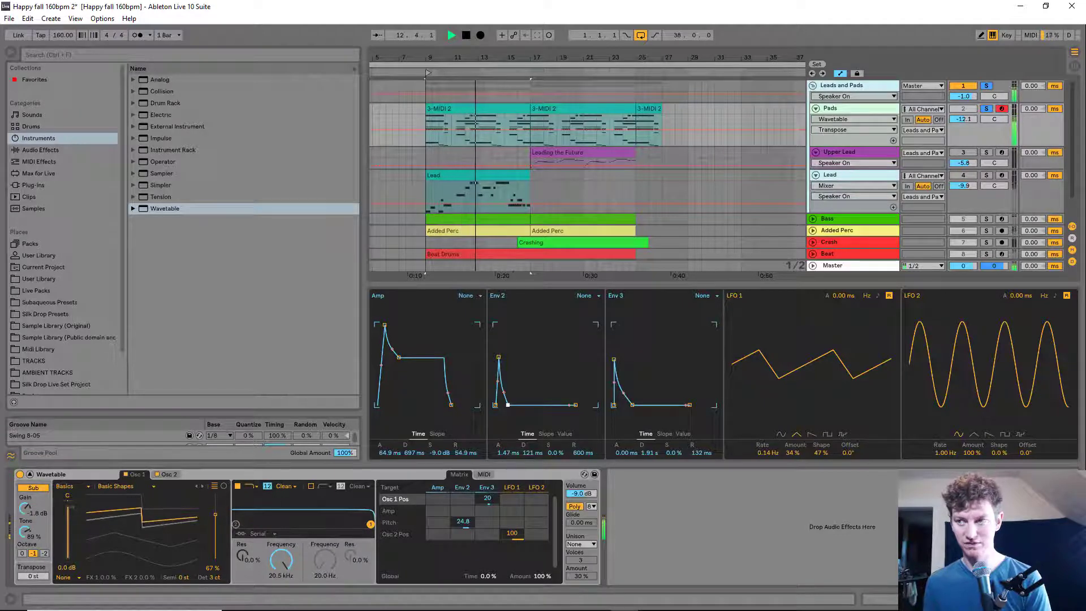
key("space")
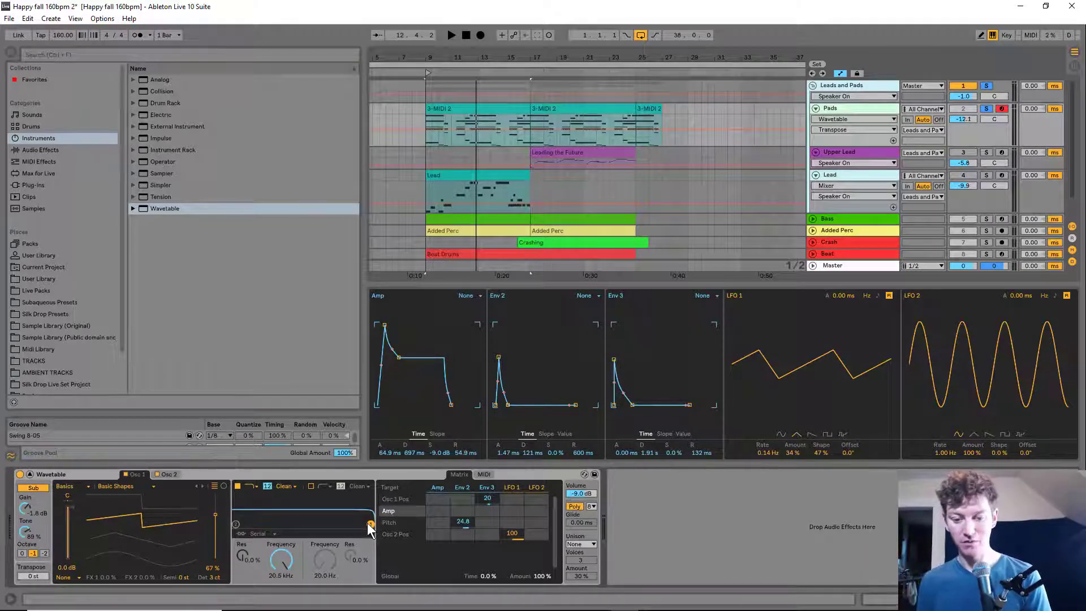
Set filter 1 to the PRD circuit at 7.44 kHz with 45% resonance and 9.56 dB drive, and lower the synth volume to -21 dB.
left_click_drag(369, 524, 350, 514)
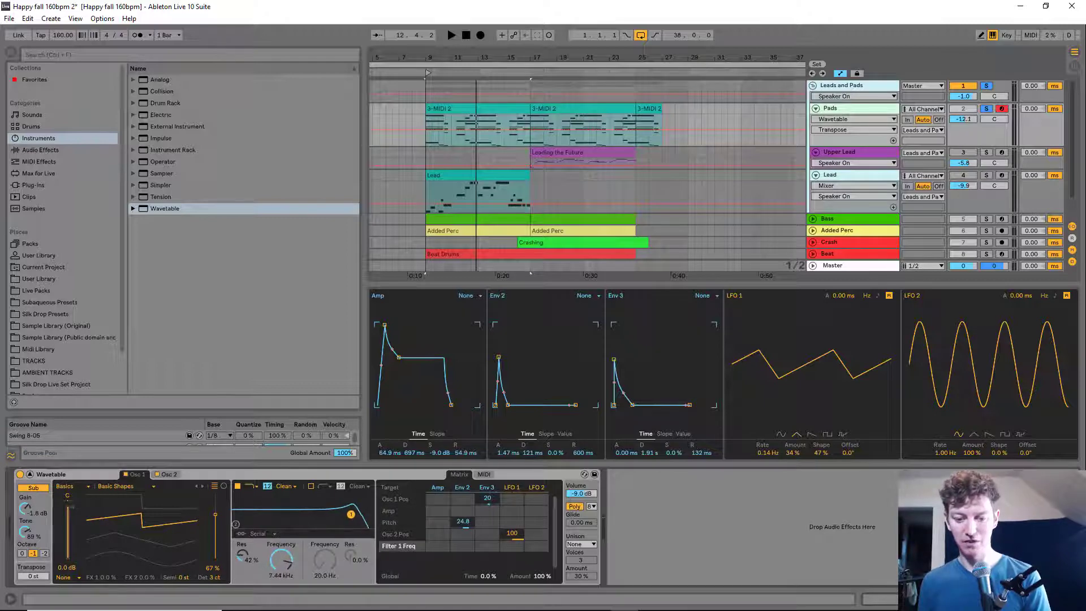
key("space")
left_click(284, 487)
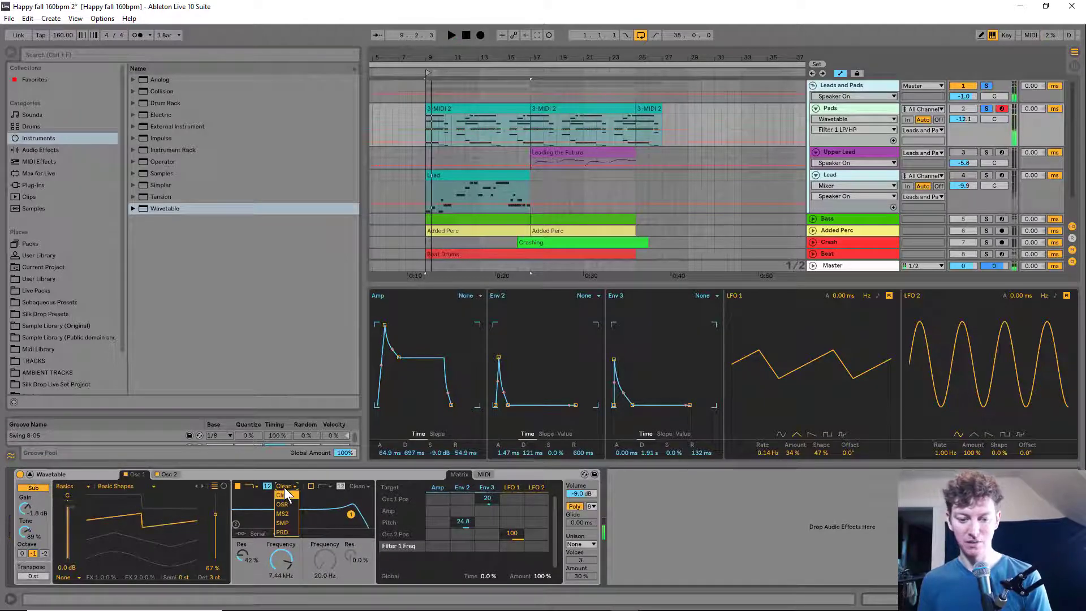
left_click(290, 527)
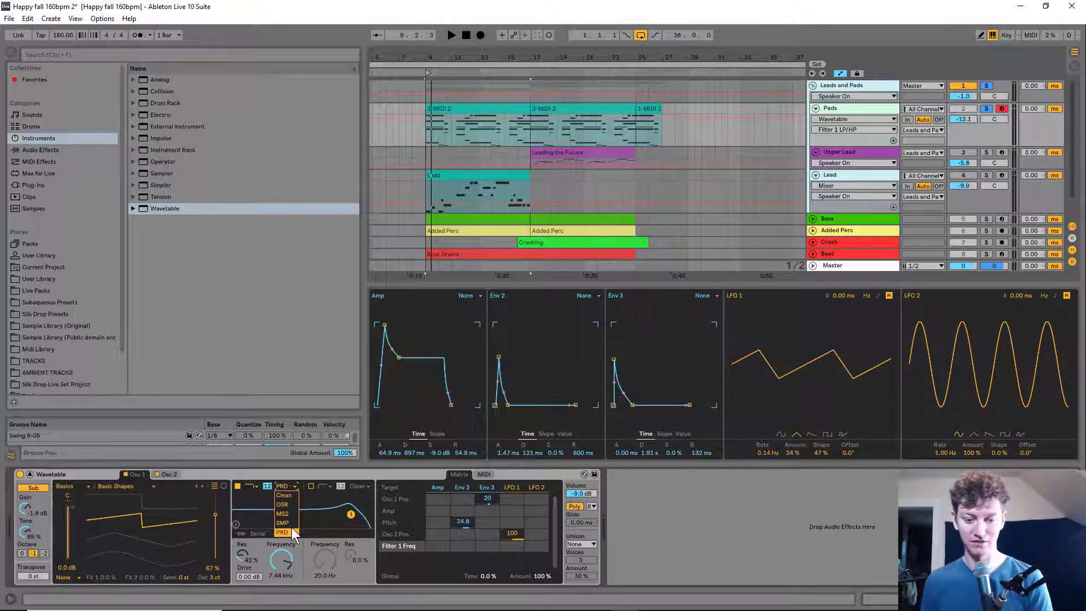
mouse_move(242, 555)
left_mouse_down()
mouse_move(242, 571)
mouse_move(249, 554)
left_mouse_up()
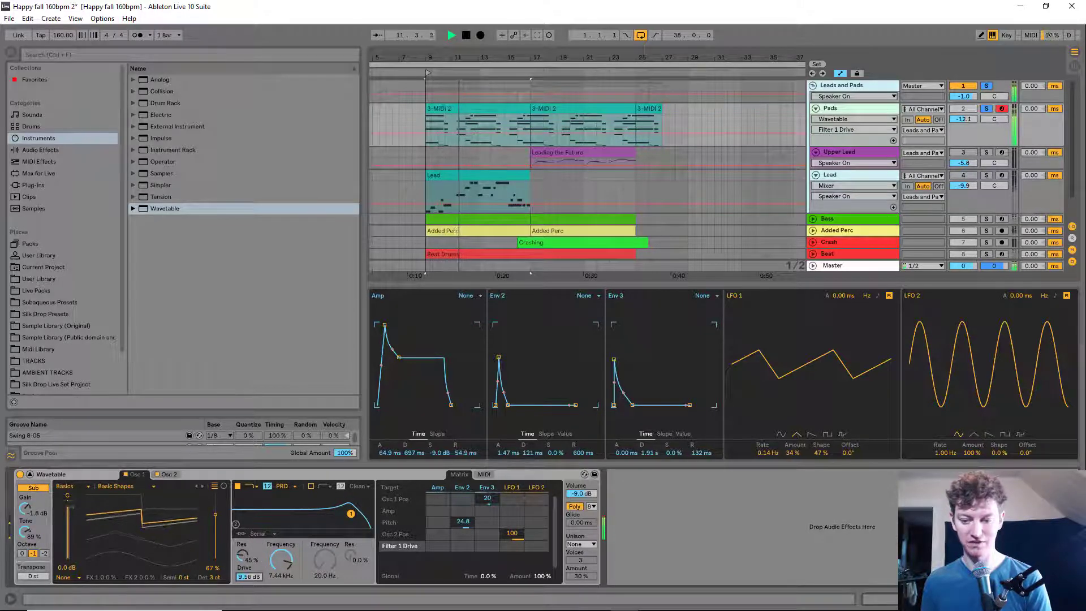
left_click_drag(581, 494, 582, 509)
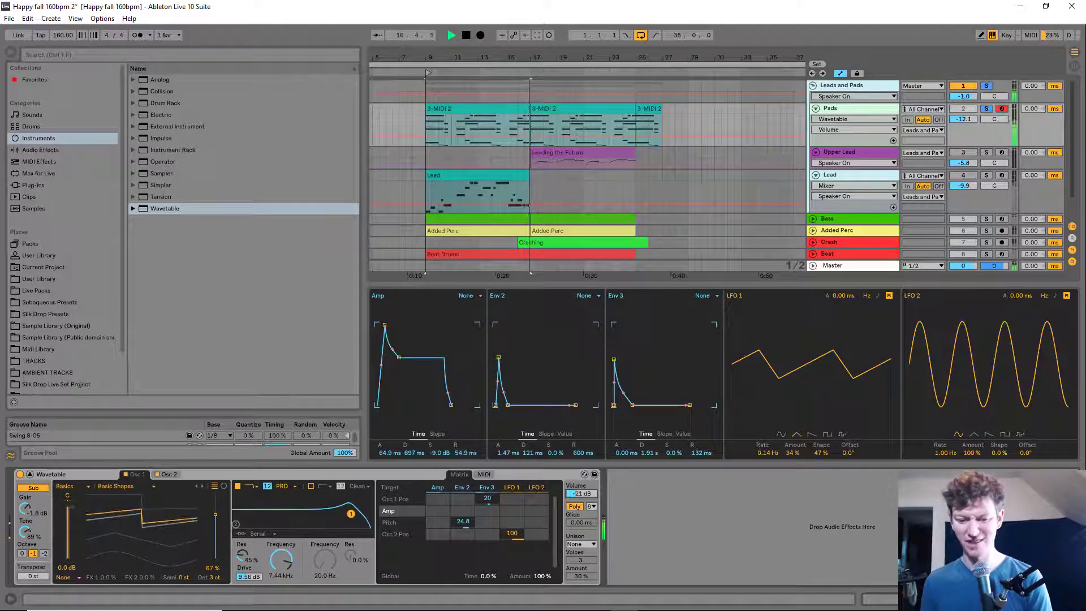
key("space")
Enable filter 2 as an SMP high-pass at 114 Hz with 23% resonance and 5.44 dB drive, and audition the pad.
left_click(311, 486)
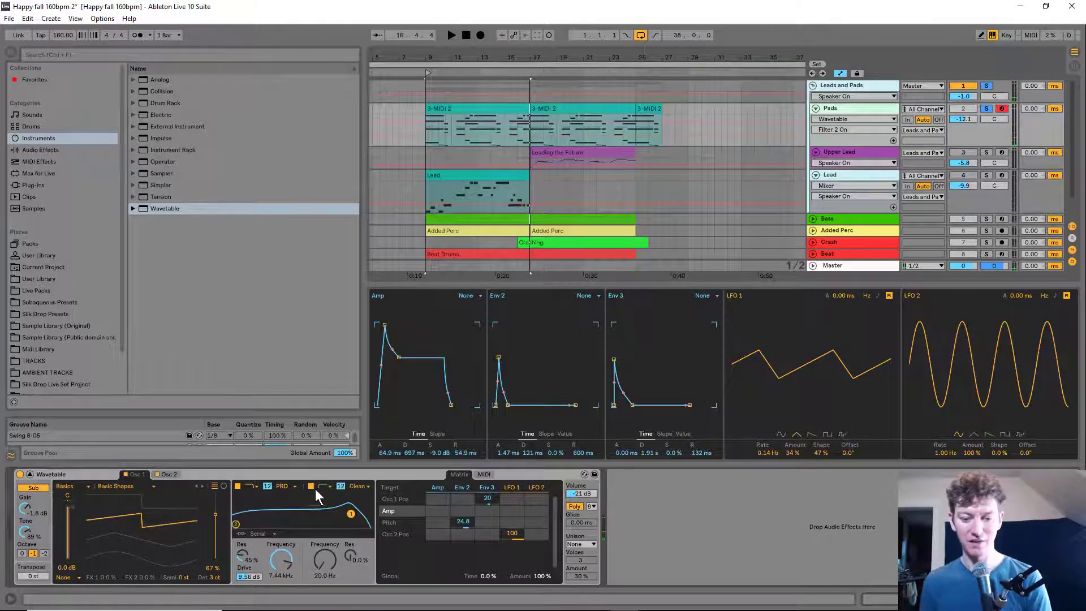
left_click_drag(235, 524, 270, 519)
key("space")
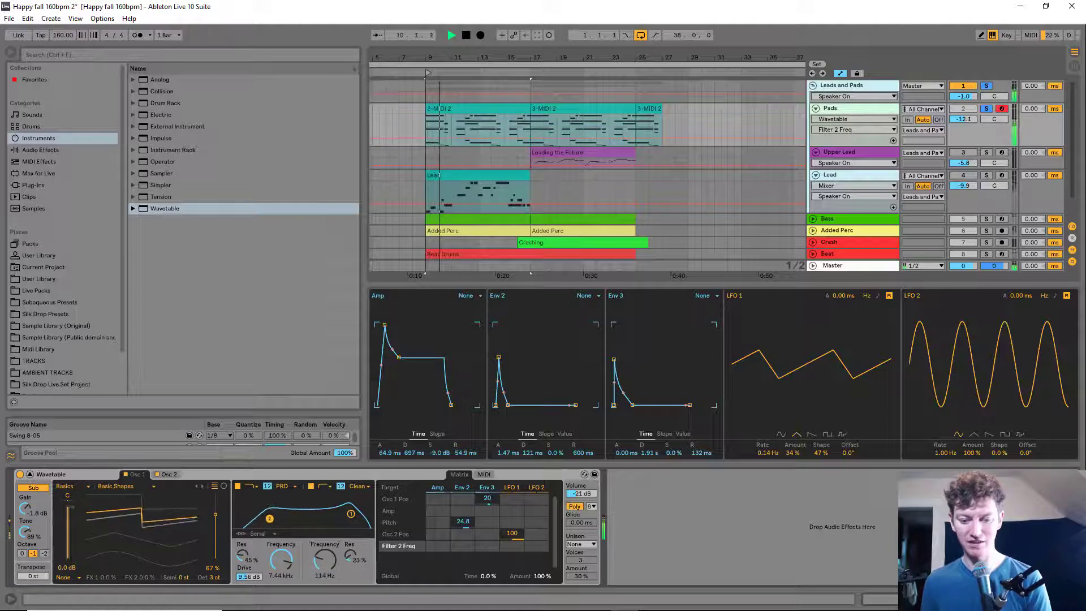
left_click(365, 487)
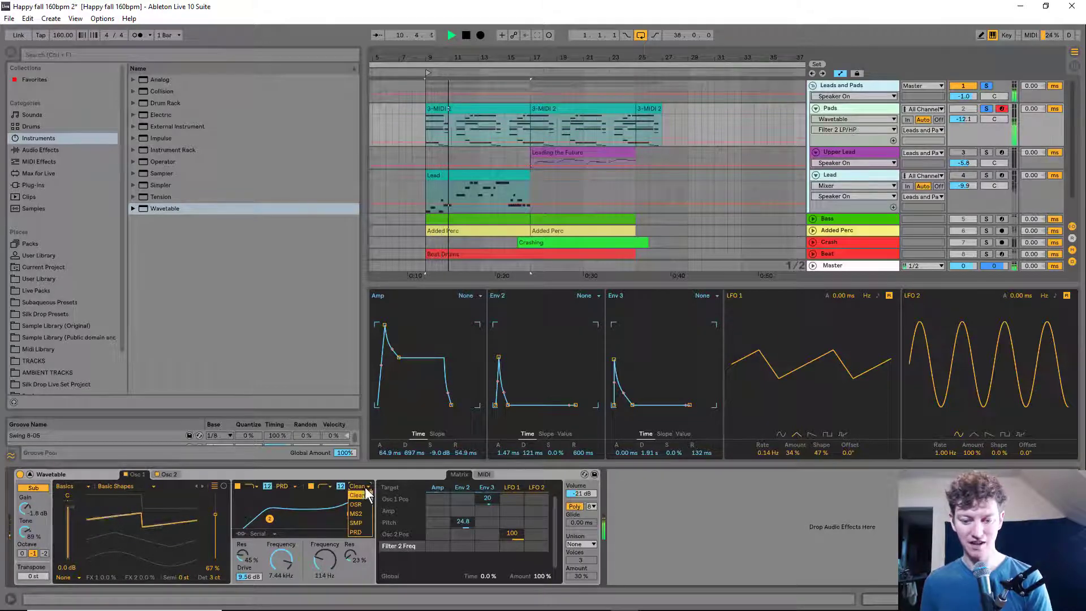
left_click(361, 522)
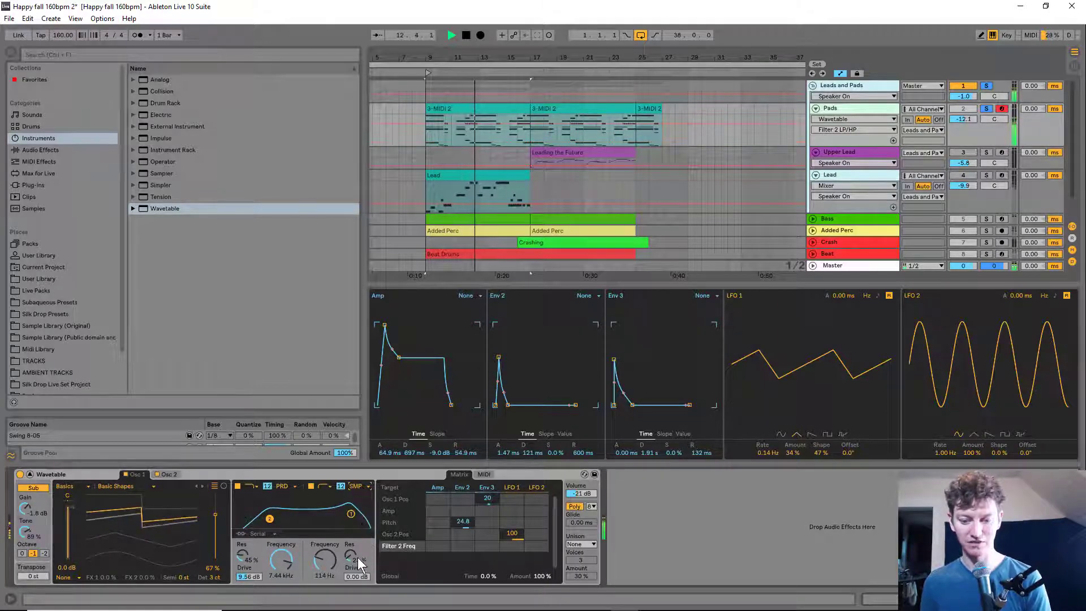
left_click_drag(358, 575, 358, 551)
key("space")
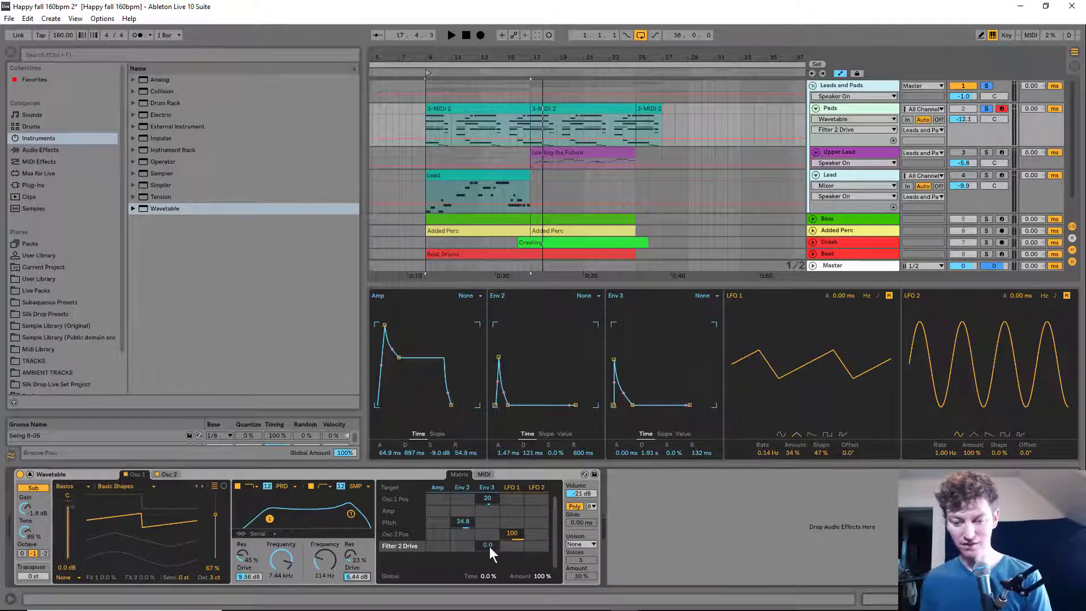
key("space")
key("space")
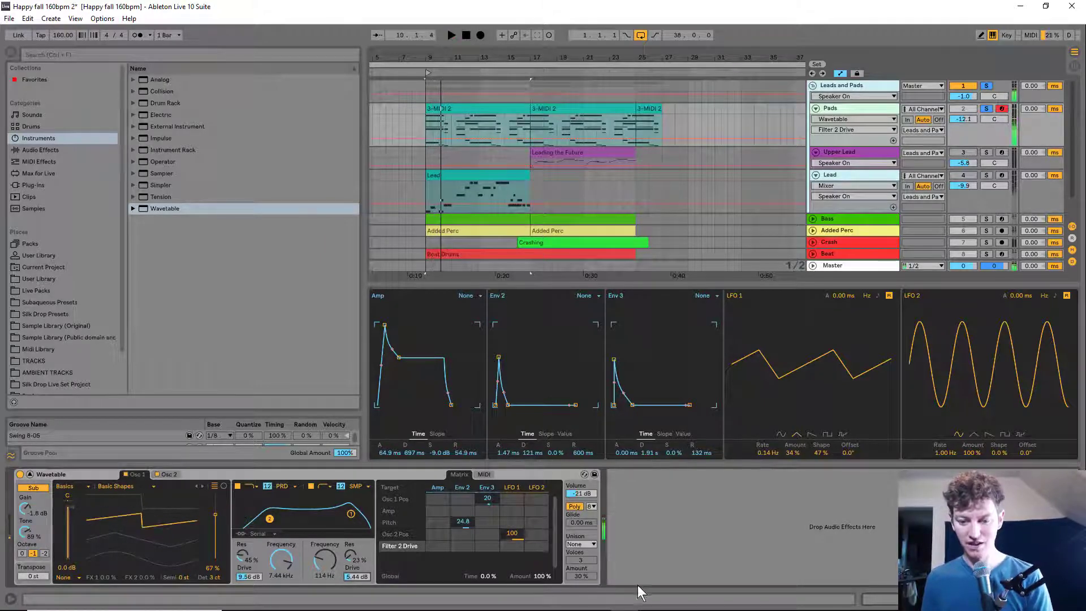
Apply Classic unison with 5 voices and adjust its amount to 59% during playback.
left_click(592, 545)
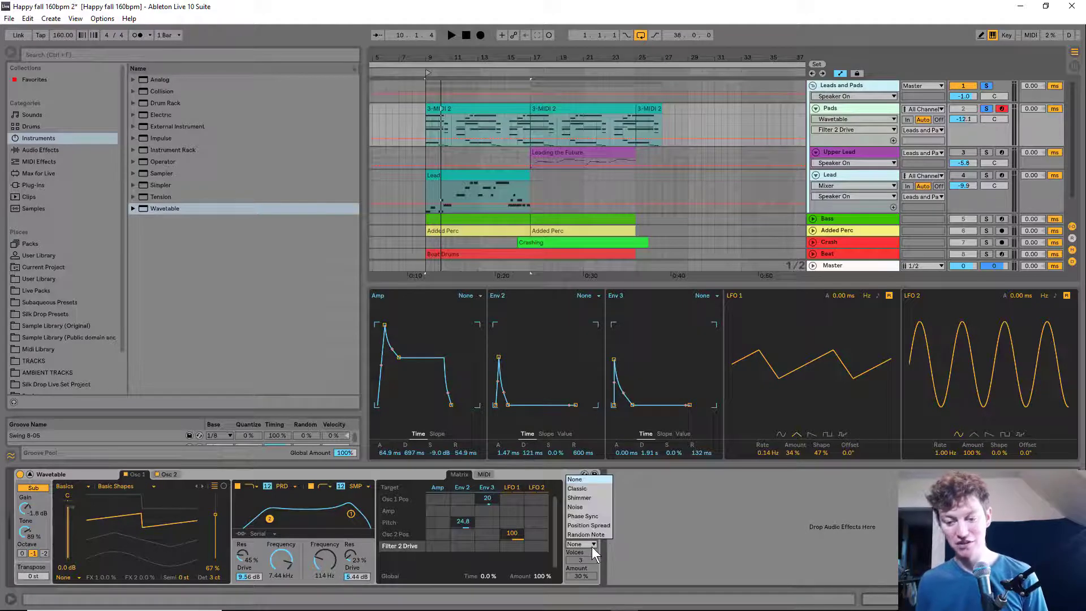
left_click(592, 488)
left_click_drag(592, 575, 592, 554)
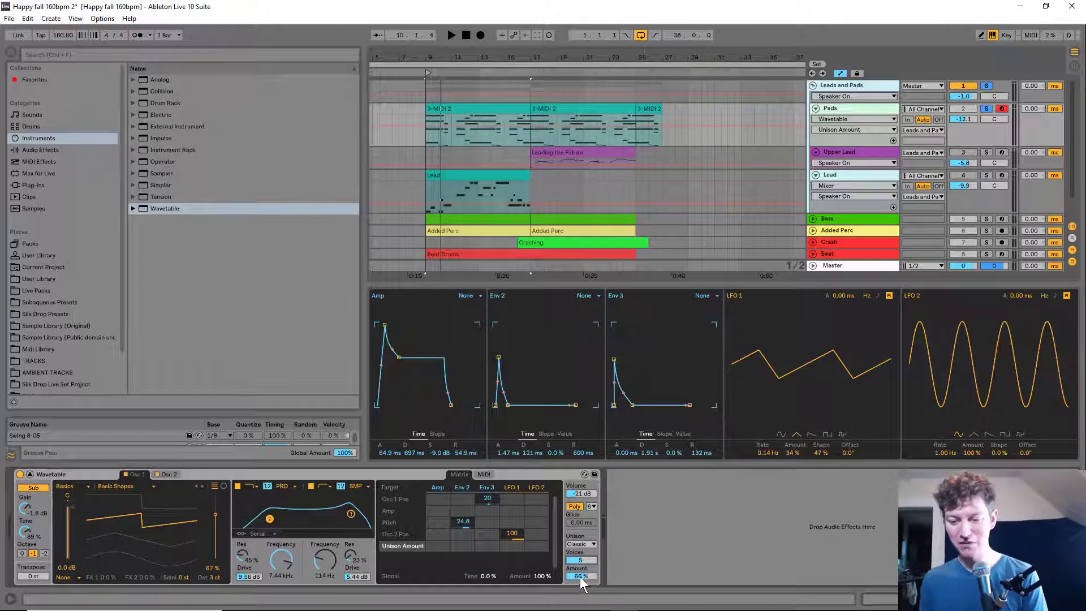
key("space")
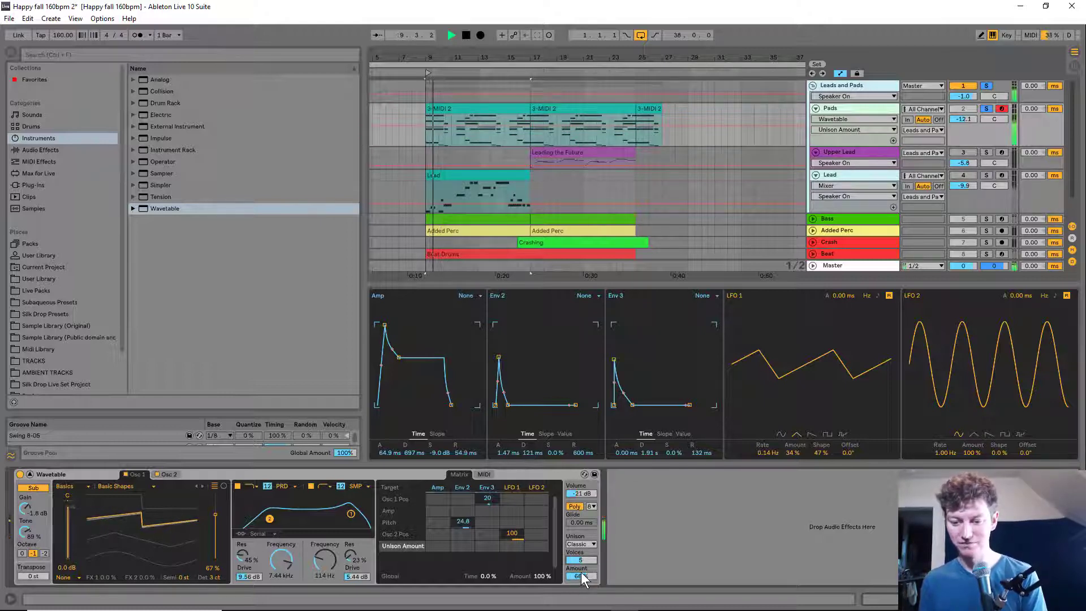
left_click_drag(582, 576, 582, 583)
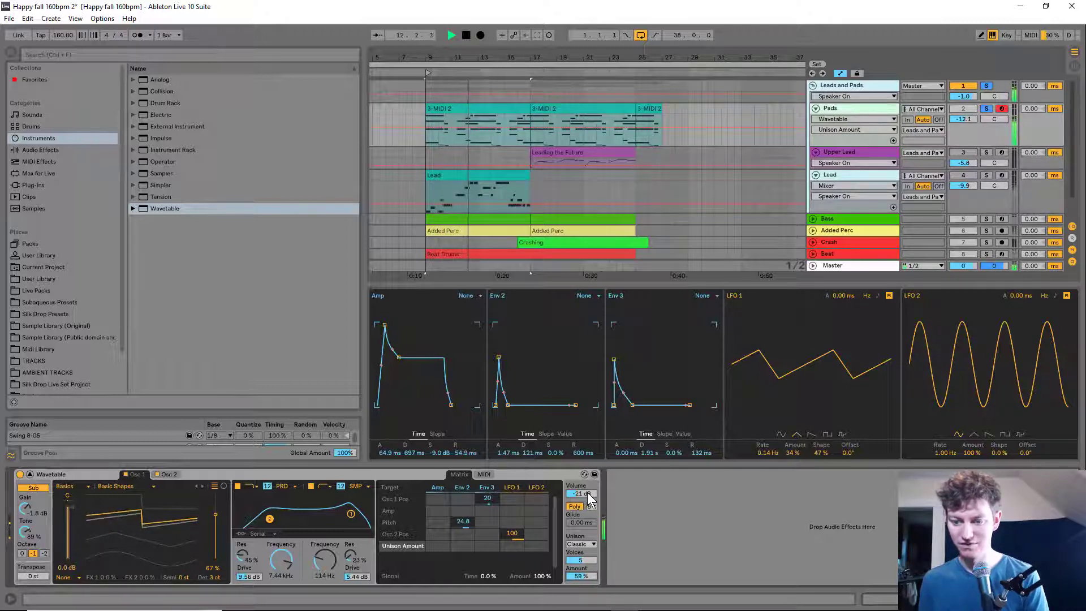
Lower the synth's output volume to -29 dB and raise the Pads track volume to -8.7 dB.
left_click_drag(587, 492, 588, 496)
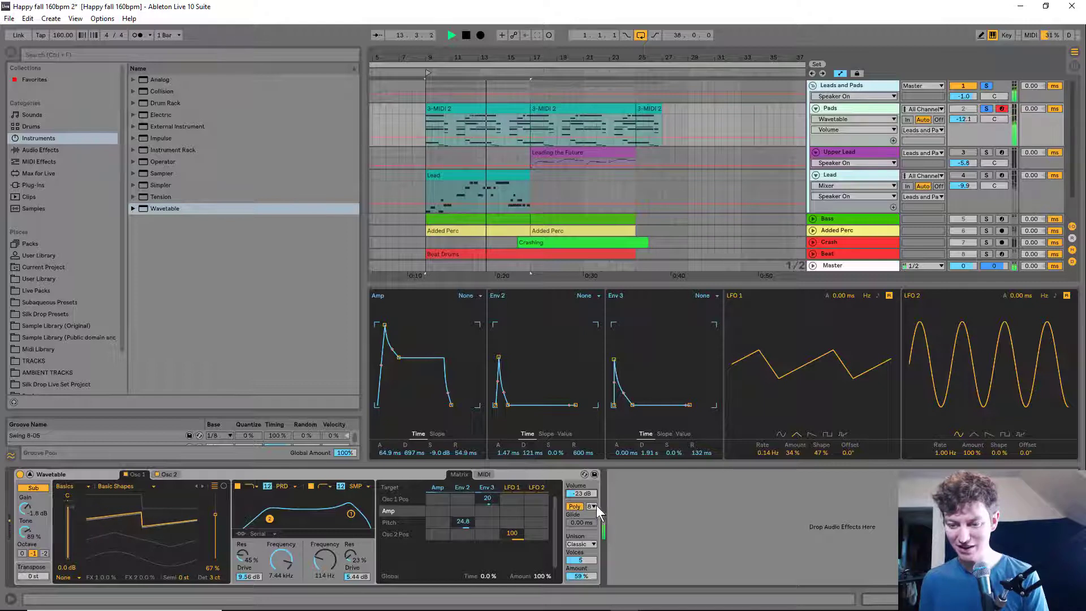
left_click_drag(585, 494, 584, 499)
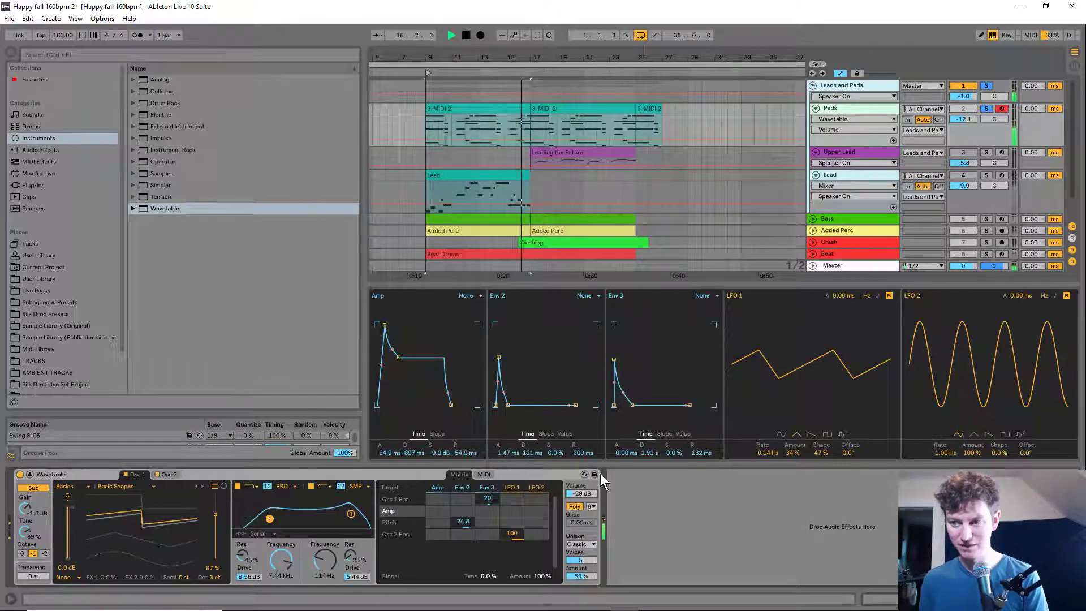
left_click_drag(963, 118, 963, 111)
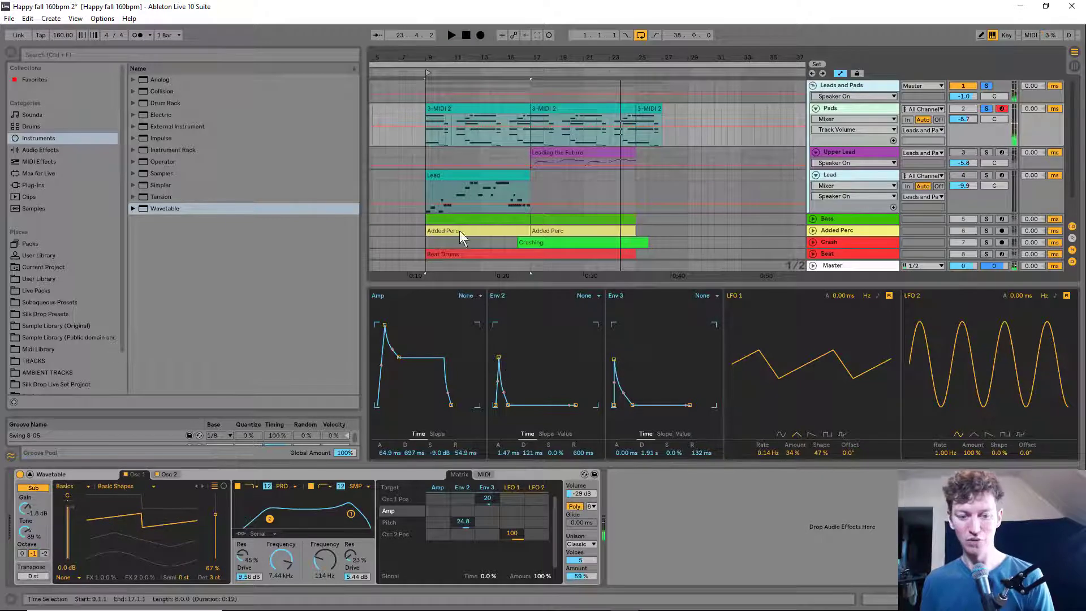
Unsolo the Pads track, raise its volume to -5.6 dB, and play the pad back in the full mix.
left_click(469, 107)
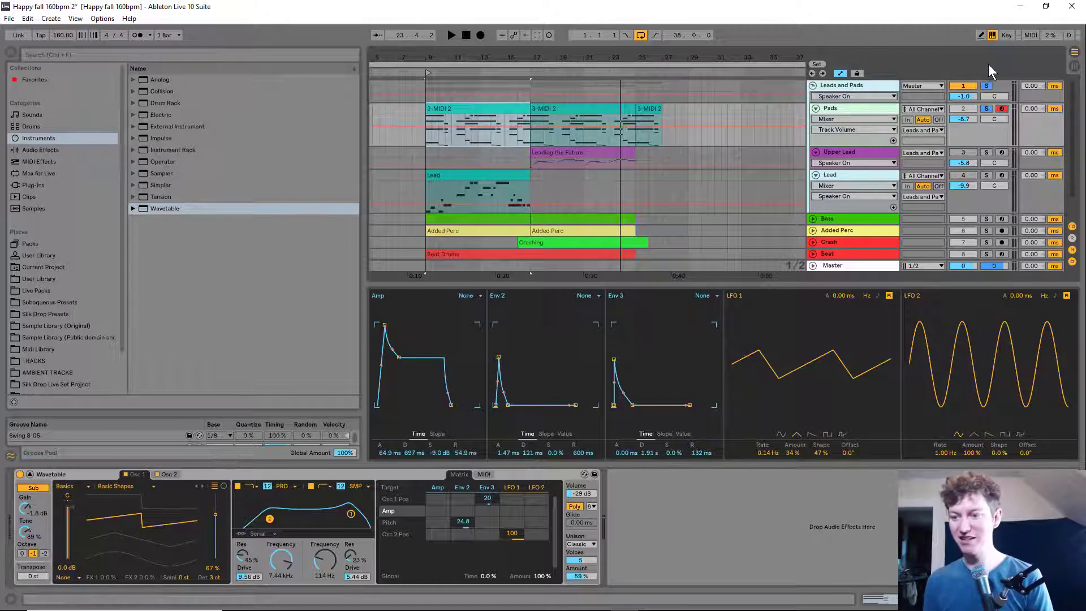
left_click(987, 109)
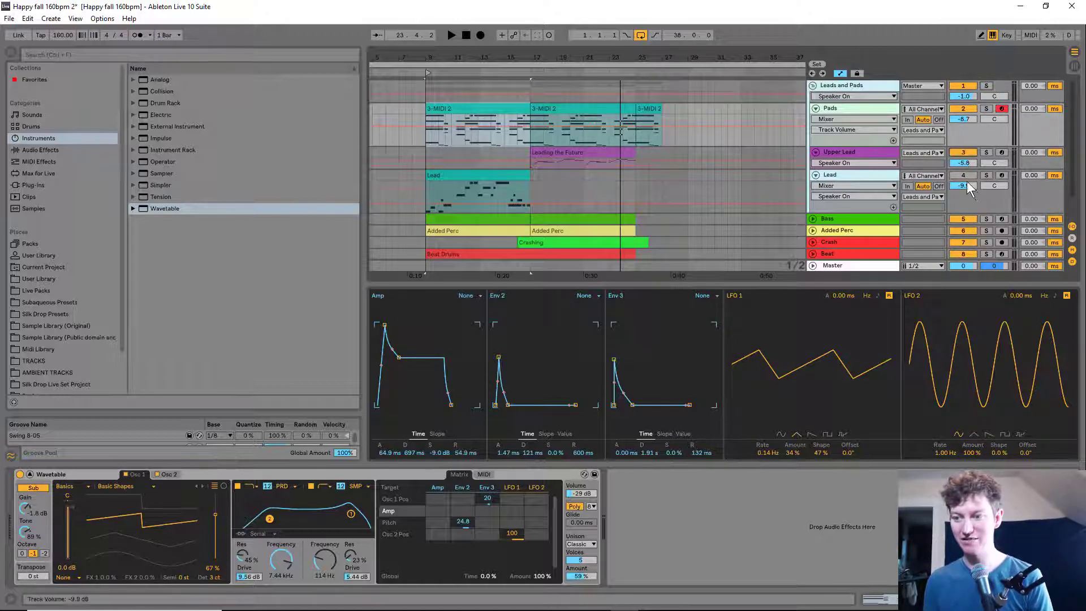
key("space")
left_click(988, 108)
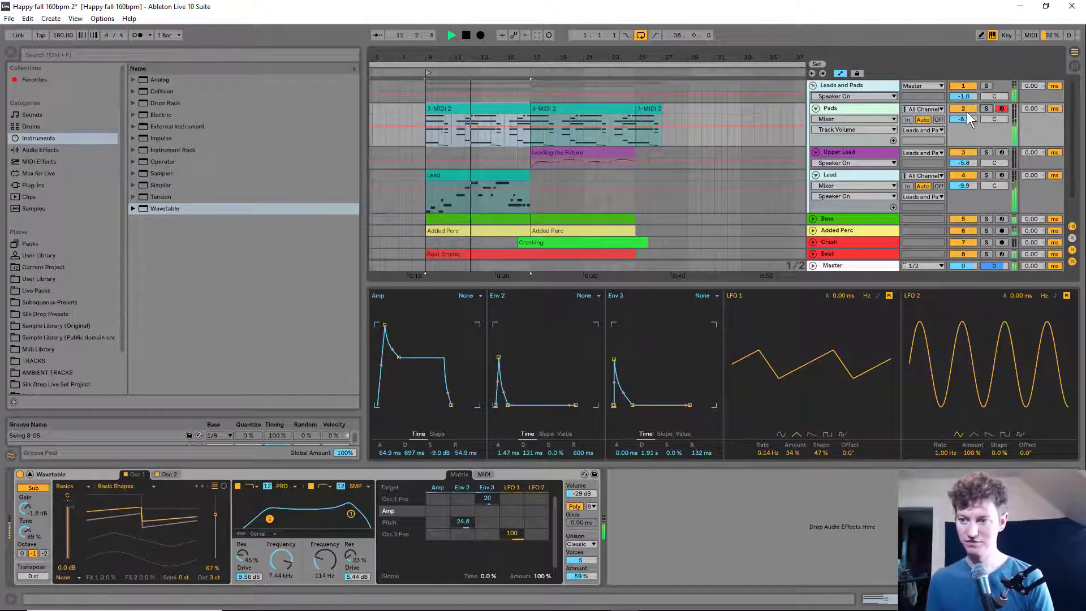
left_click_drag(964, 119, 964, 112)
scroll(868, 169, "down", 1)
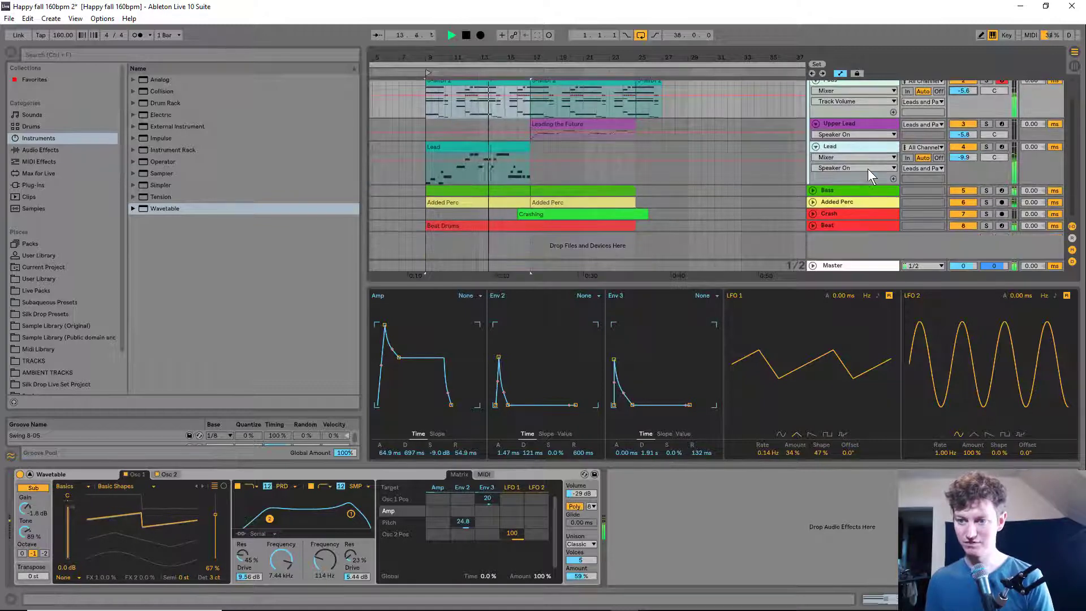
scroll(956, 148, "up", 1)
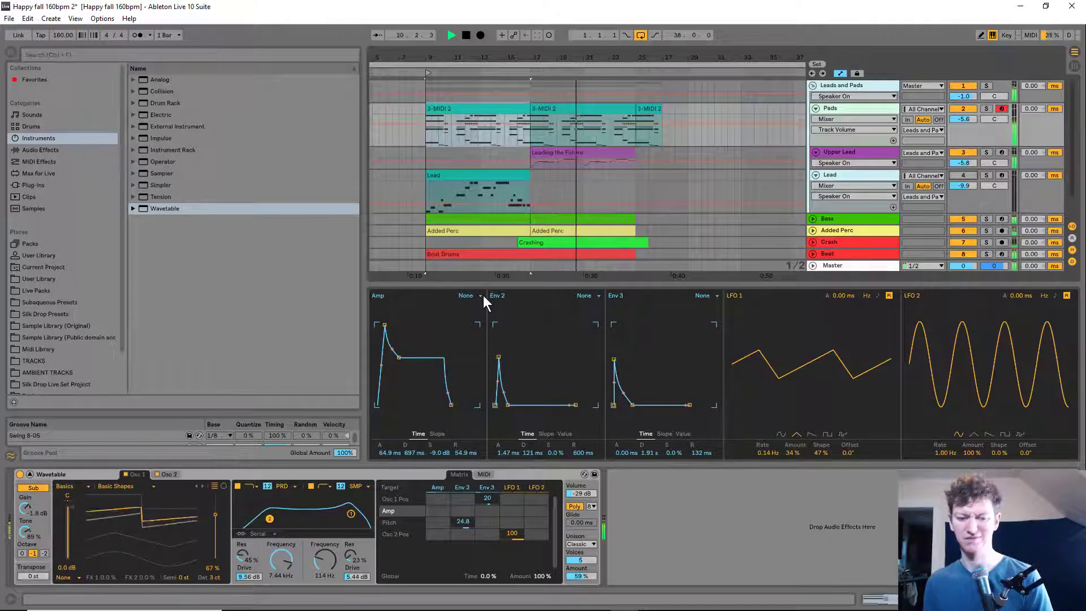
key("space")
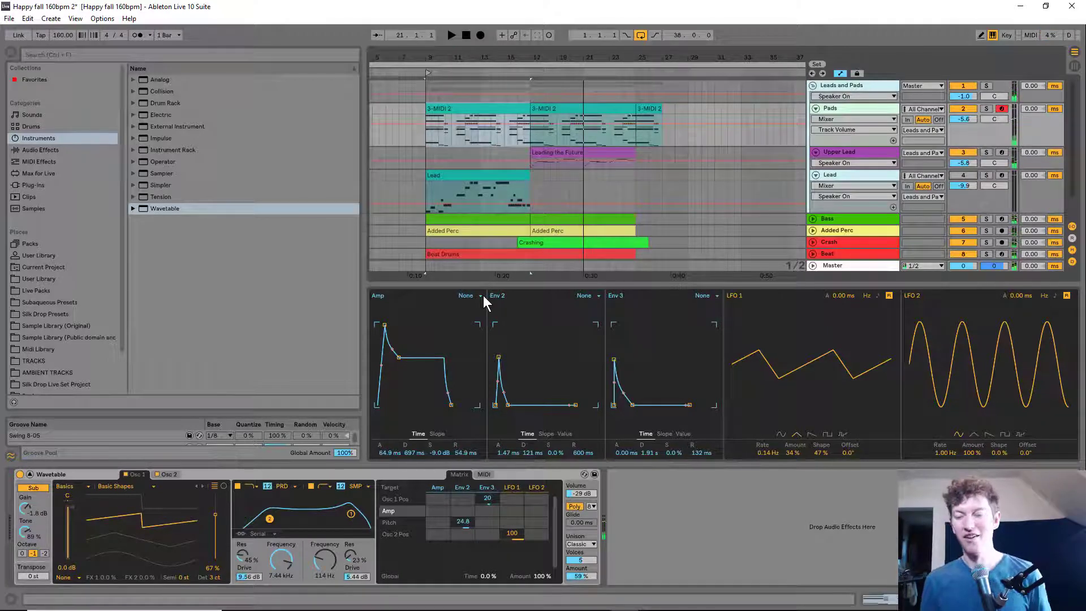